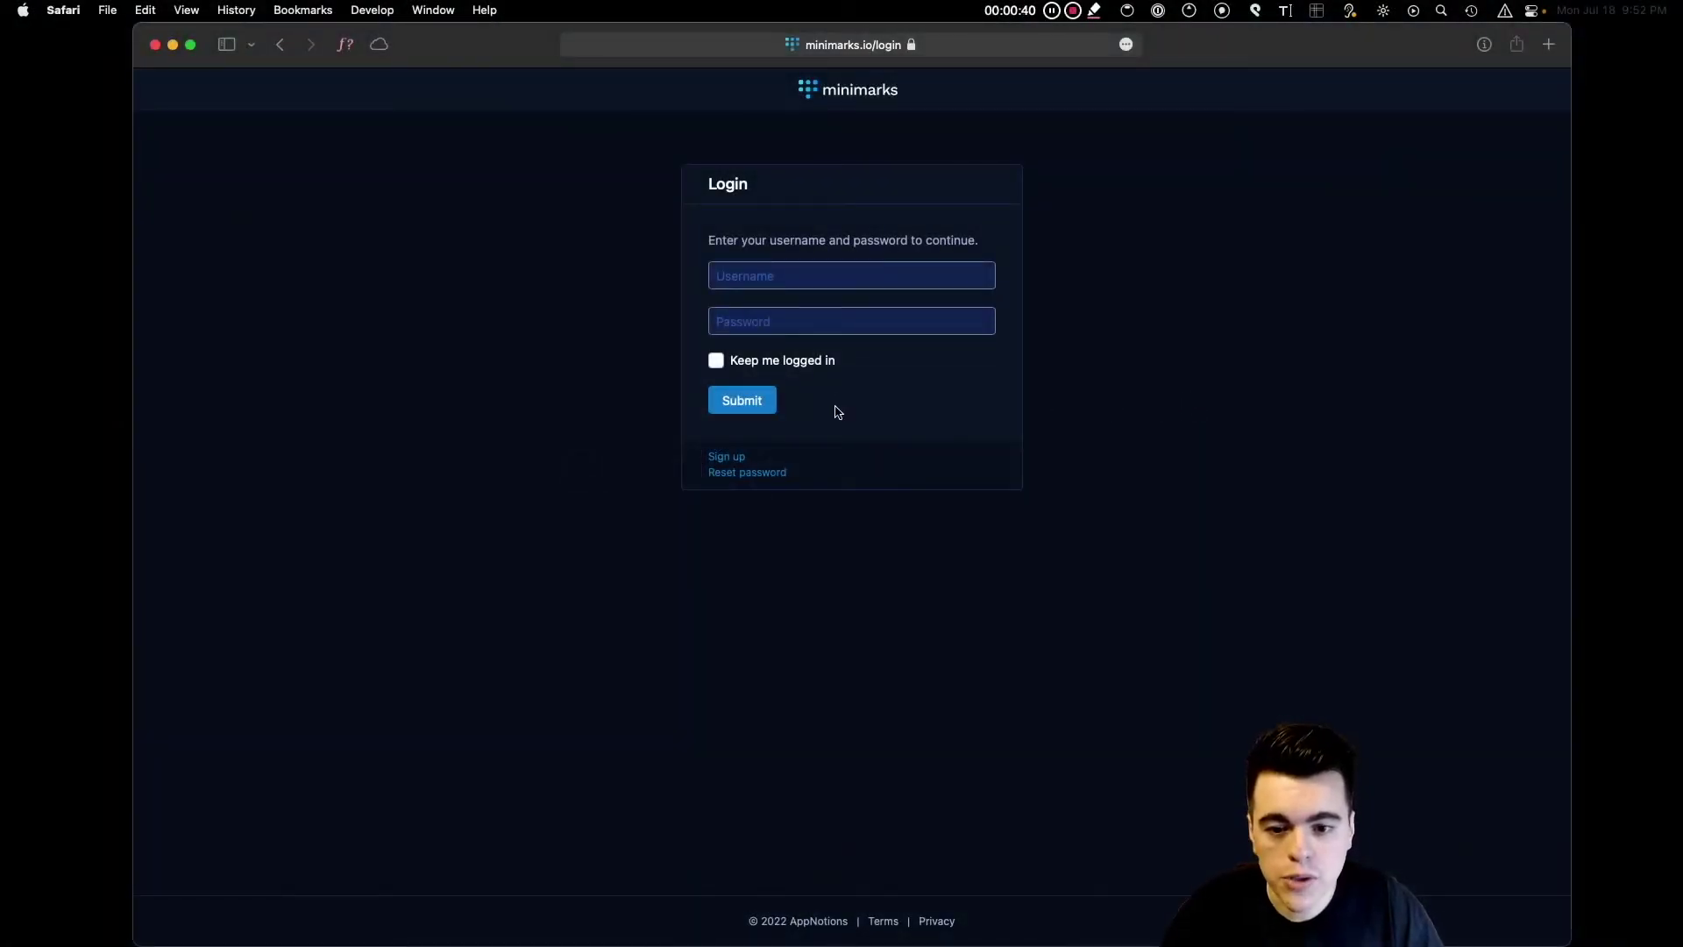
Switch from the login form to the sign-up form and select the First name field.
left_click(721, 458)
left_click(763, 288)
Enter the first name, last name, e-mail address and password, and agree to the Terms of Service.
type("J")
left_click(927, 299)
key("Tab")
key("Tab")
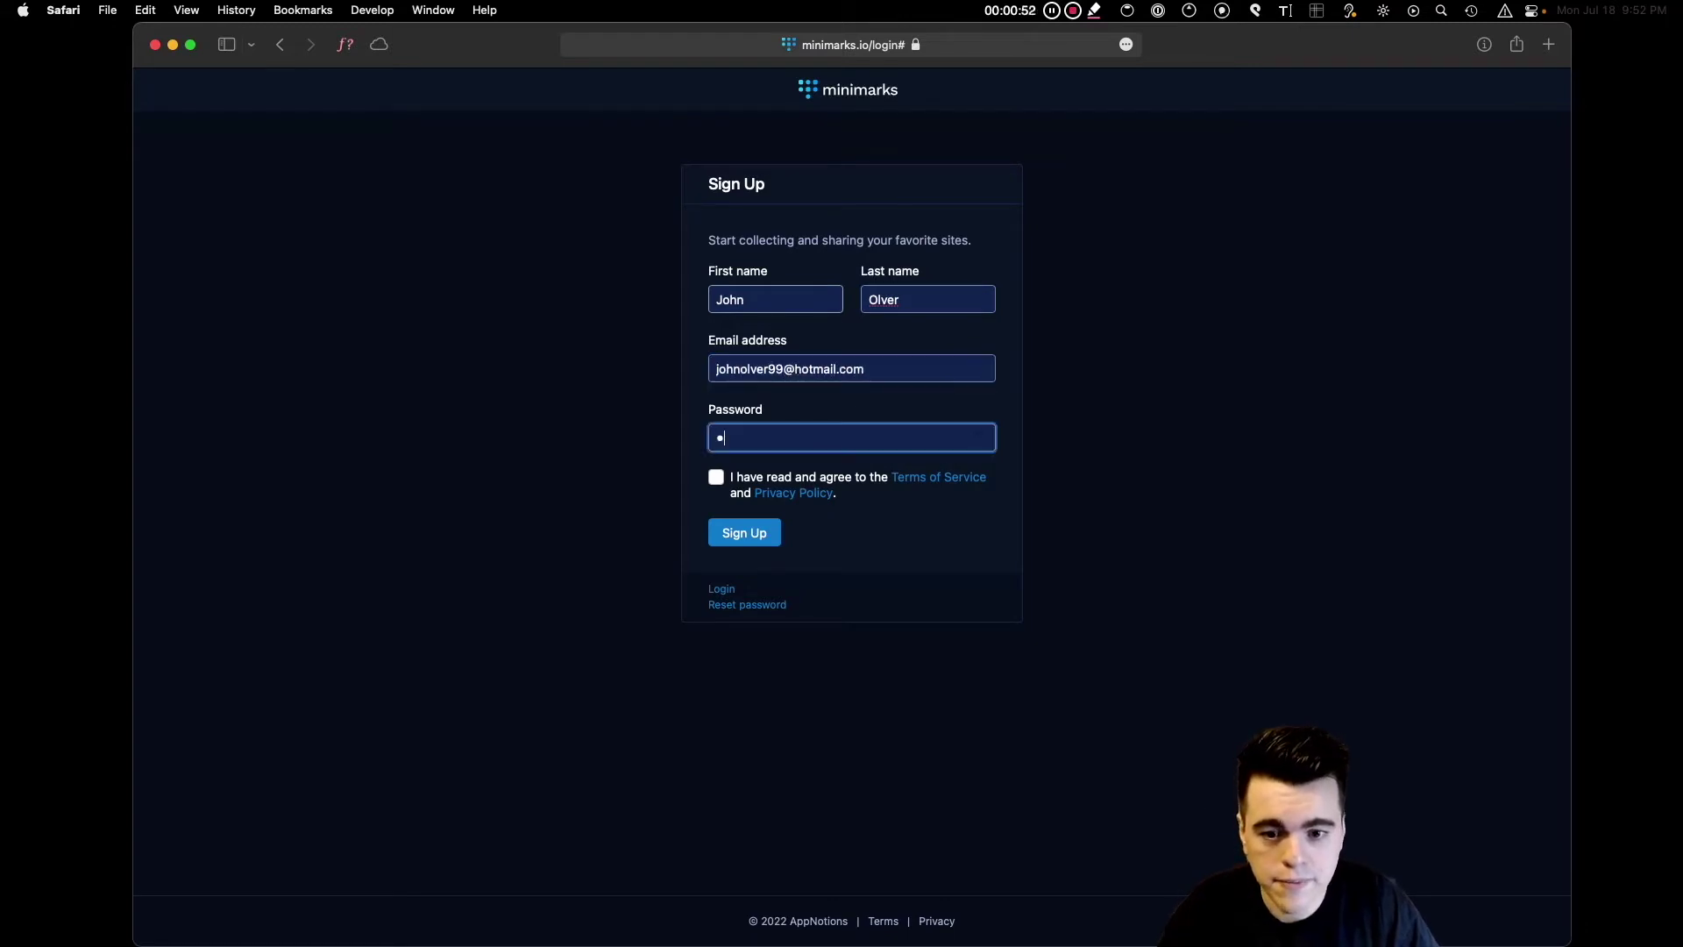
type("1")
left_click(717, 477)
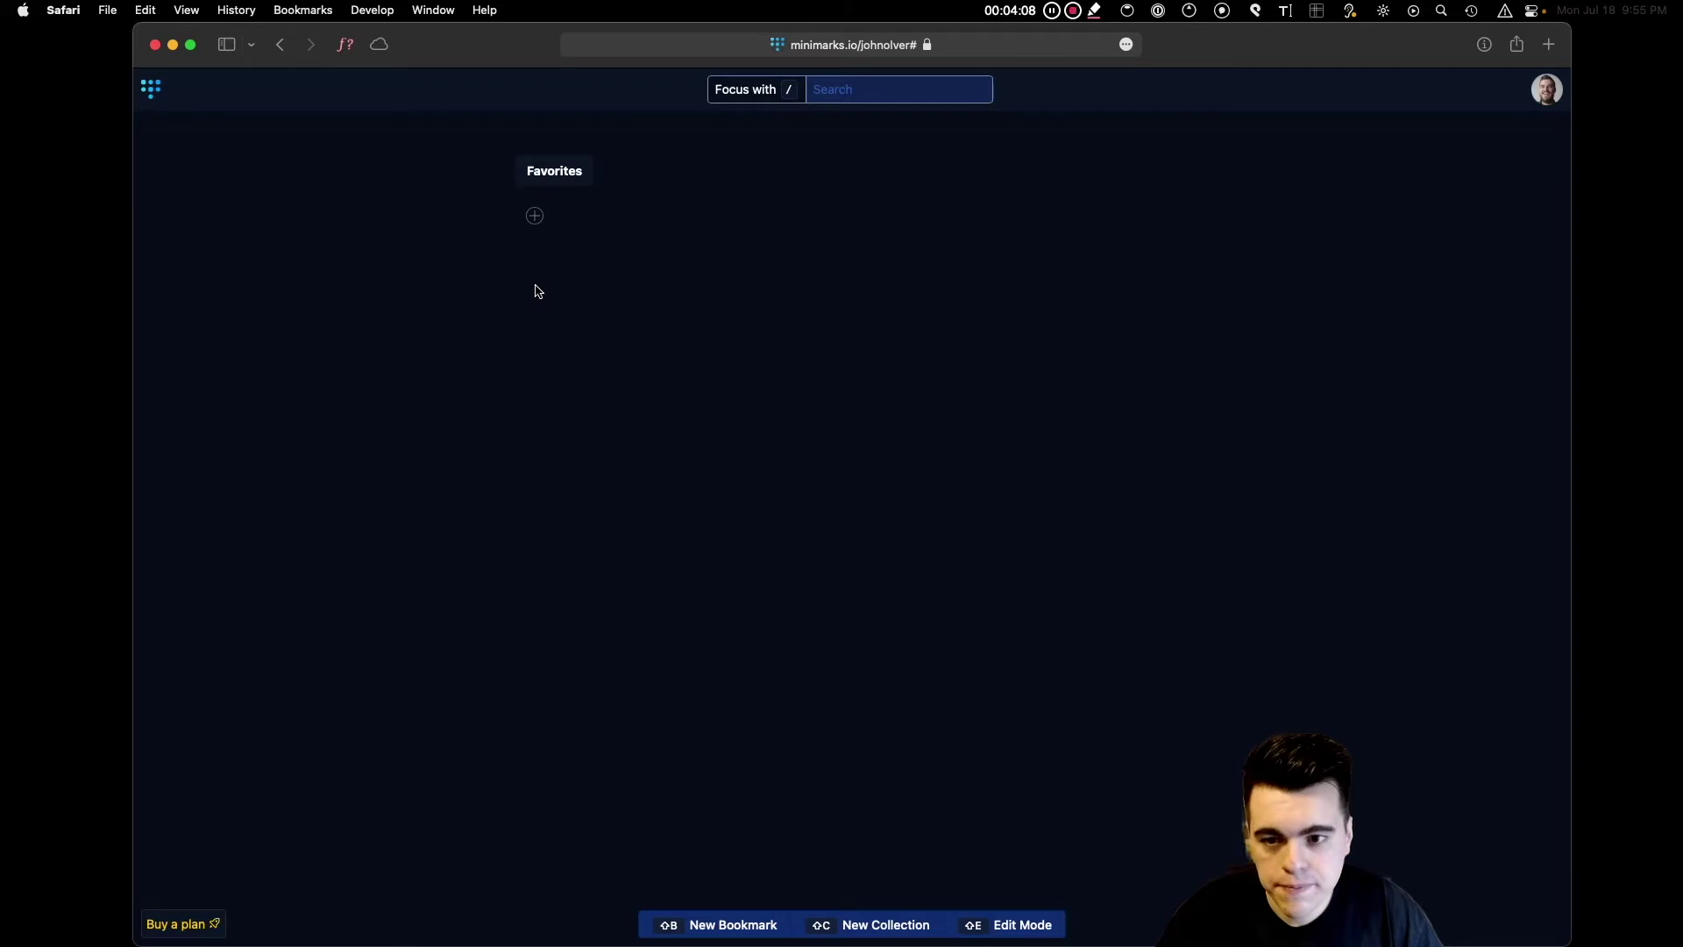
Add cnn.com, theatlantic.com and nytimes.com as bookmarks in Favorites.
left_click(535, 219)
type("c")
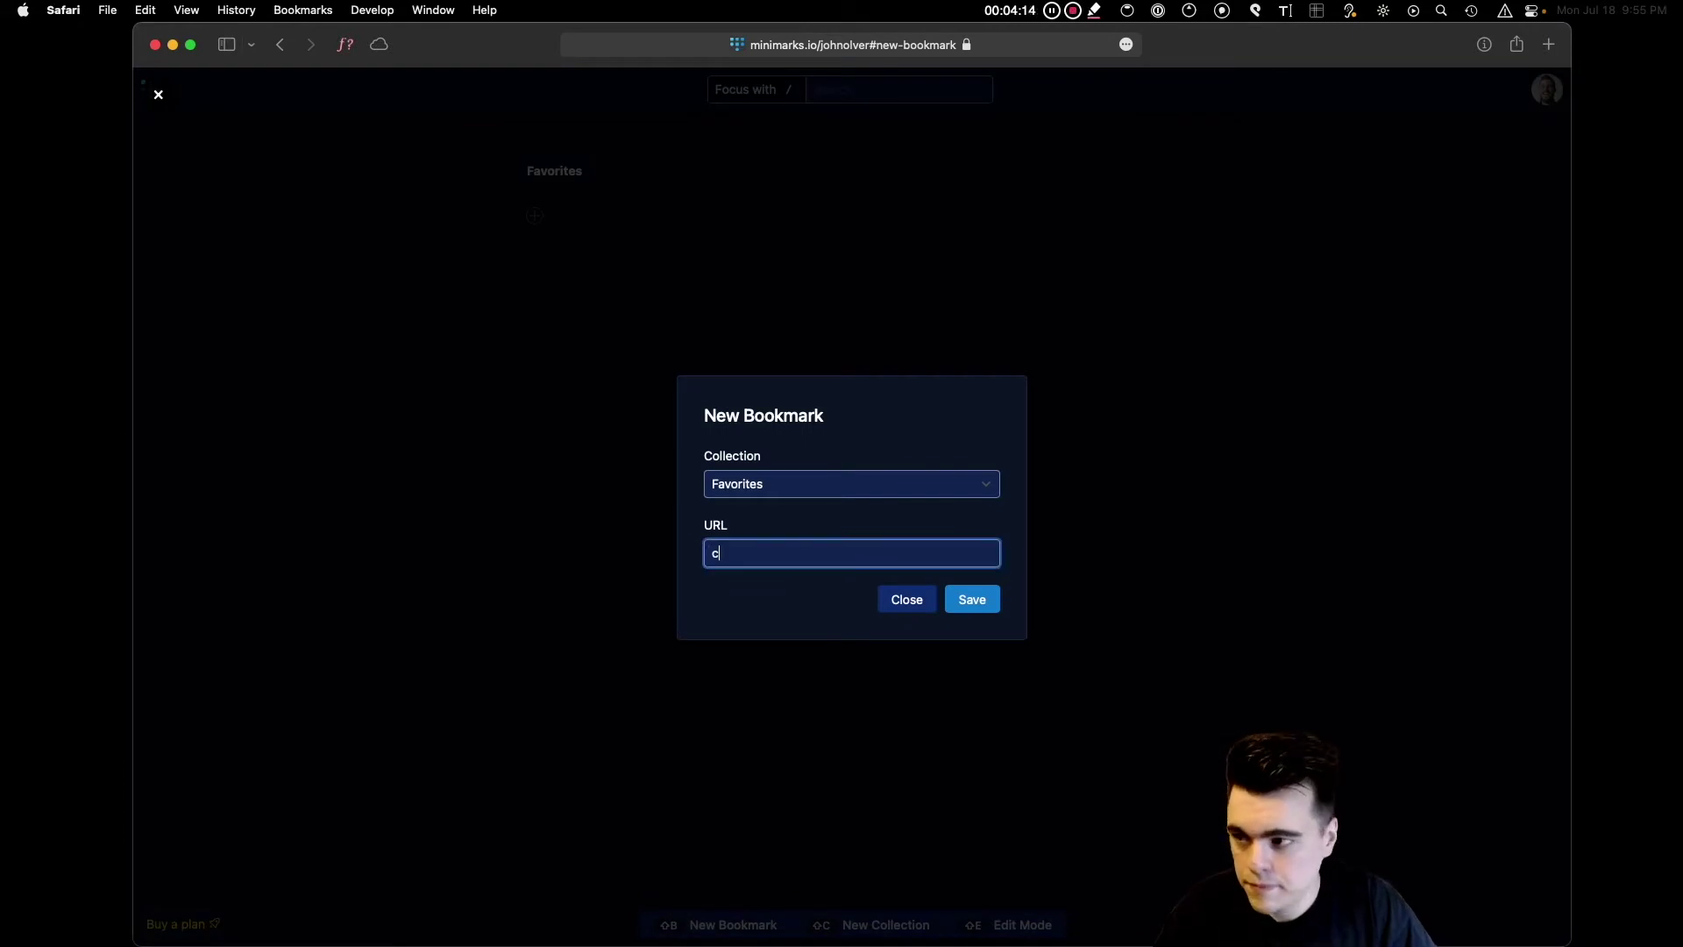
type("nn.com")
key("Return")
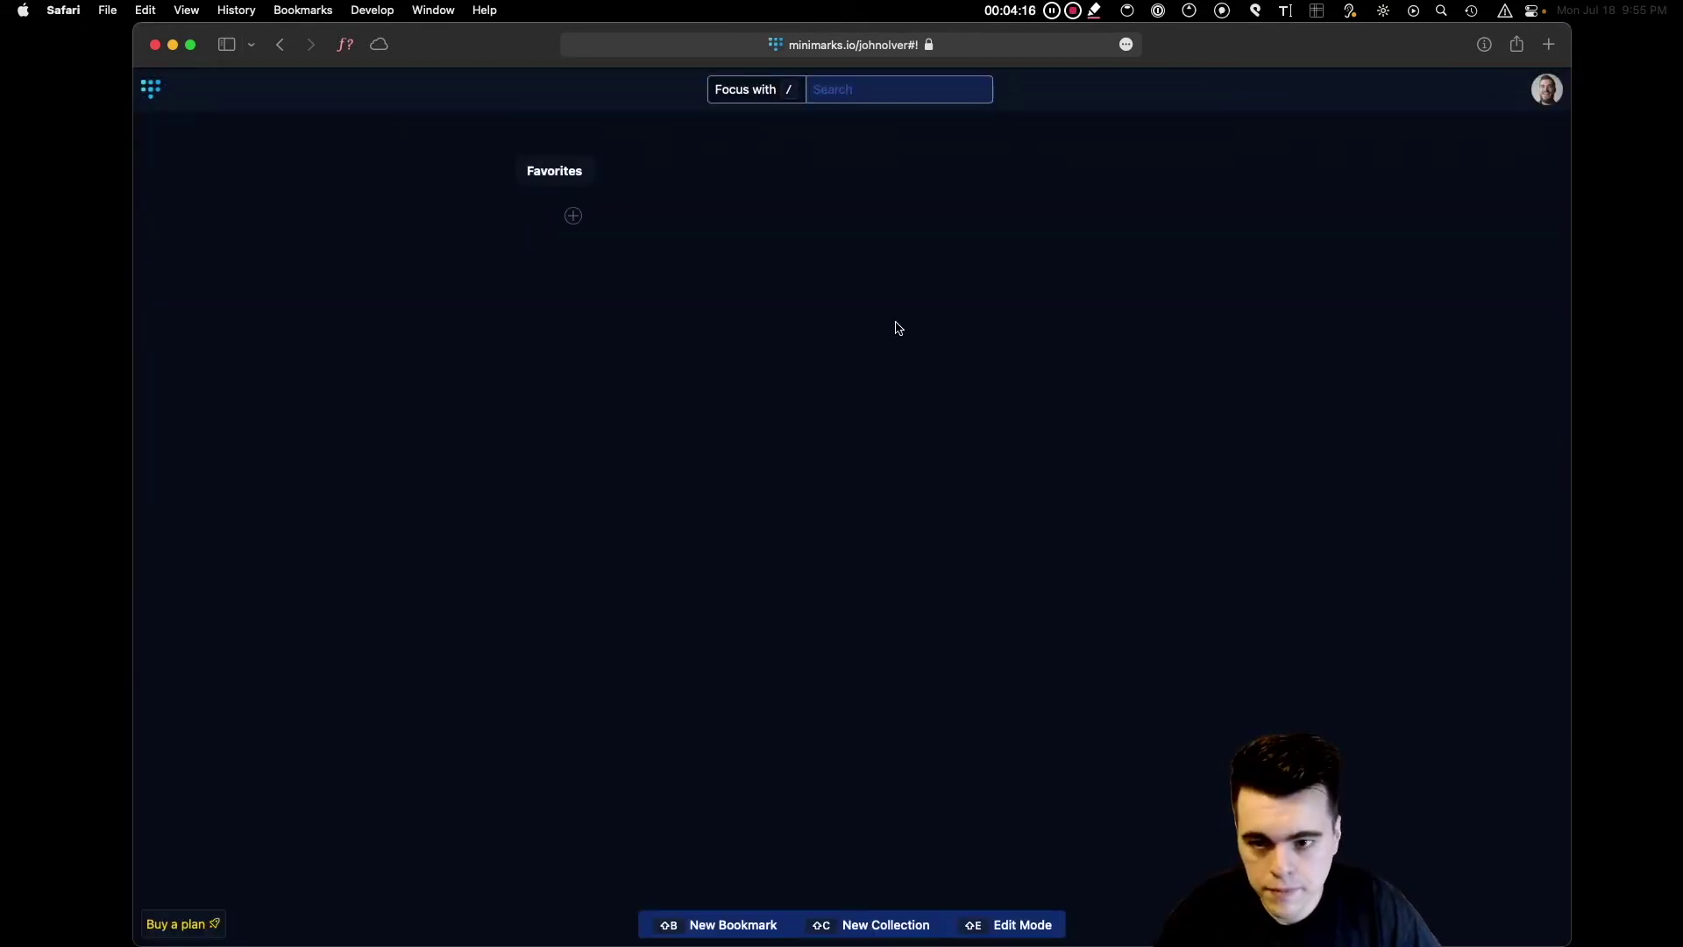
left_click(573, 215)
type("the")
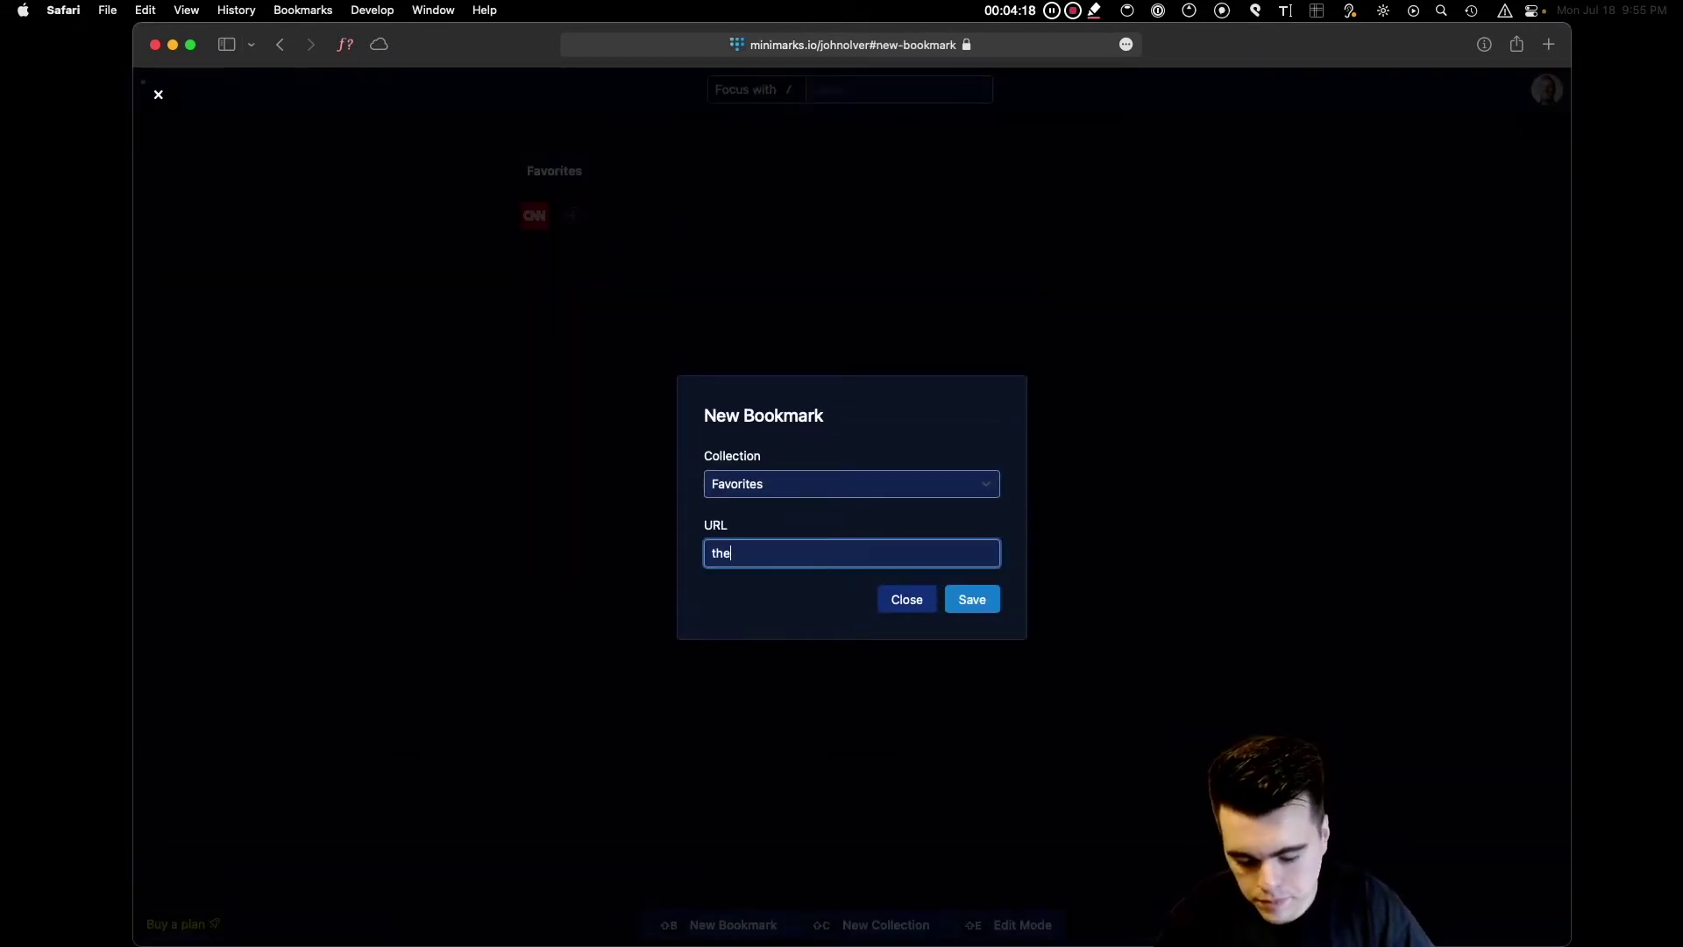
type("atlantic.com")
key("Return")
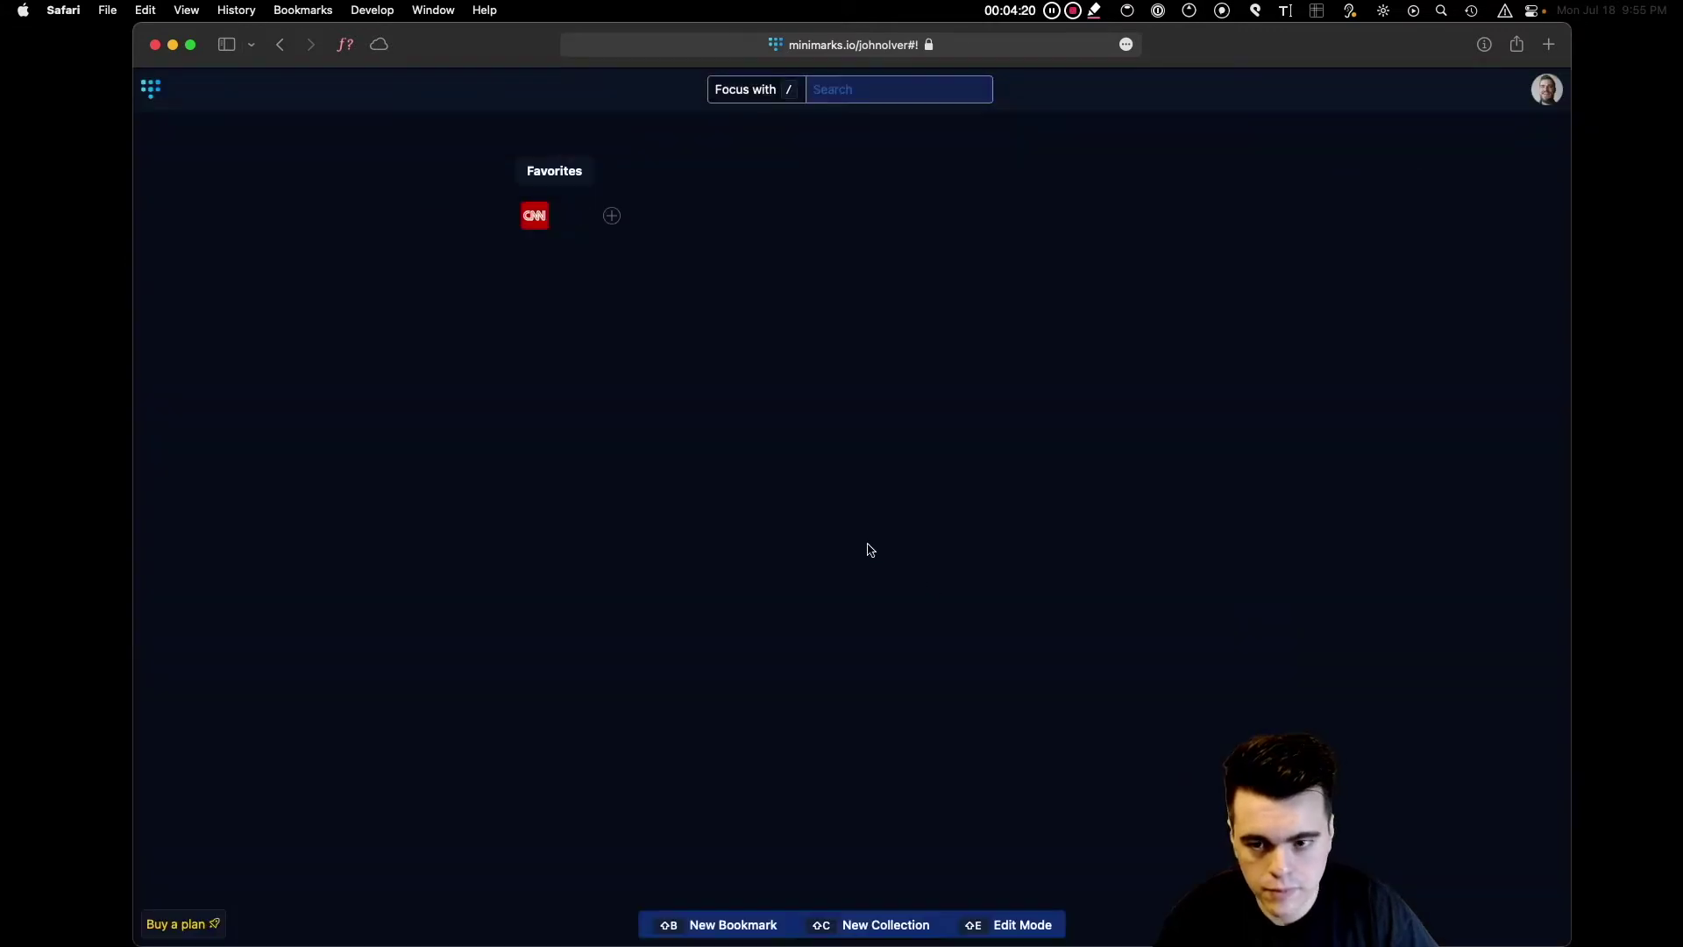
type("nytimes.com")
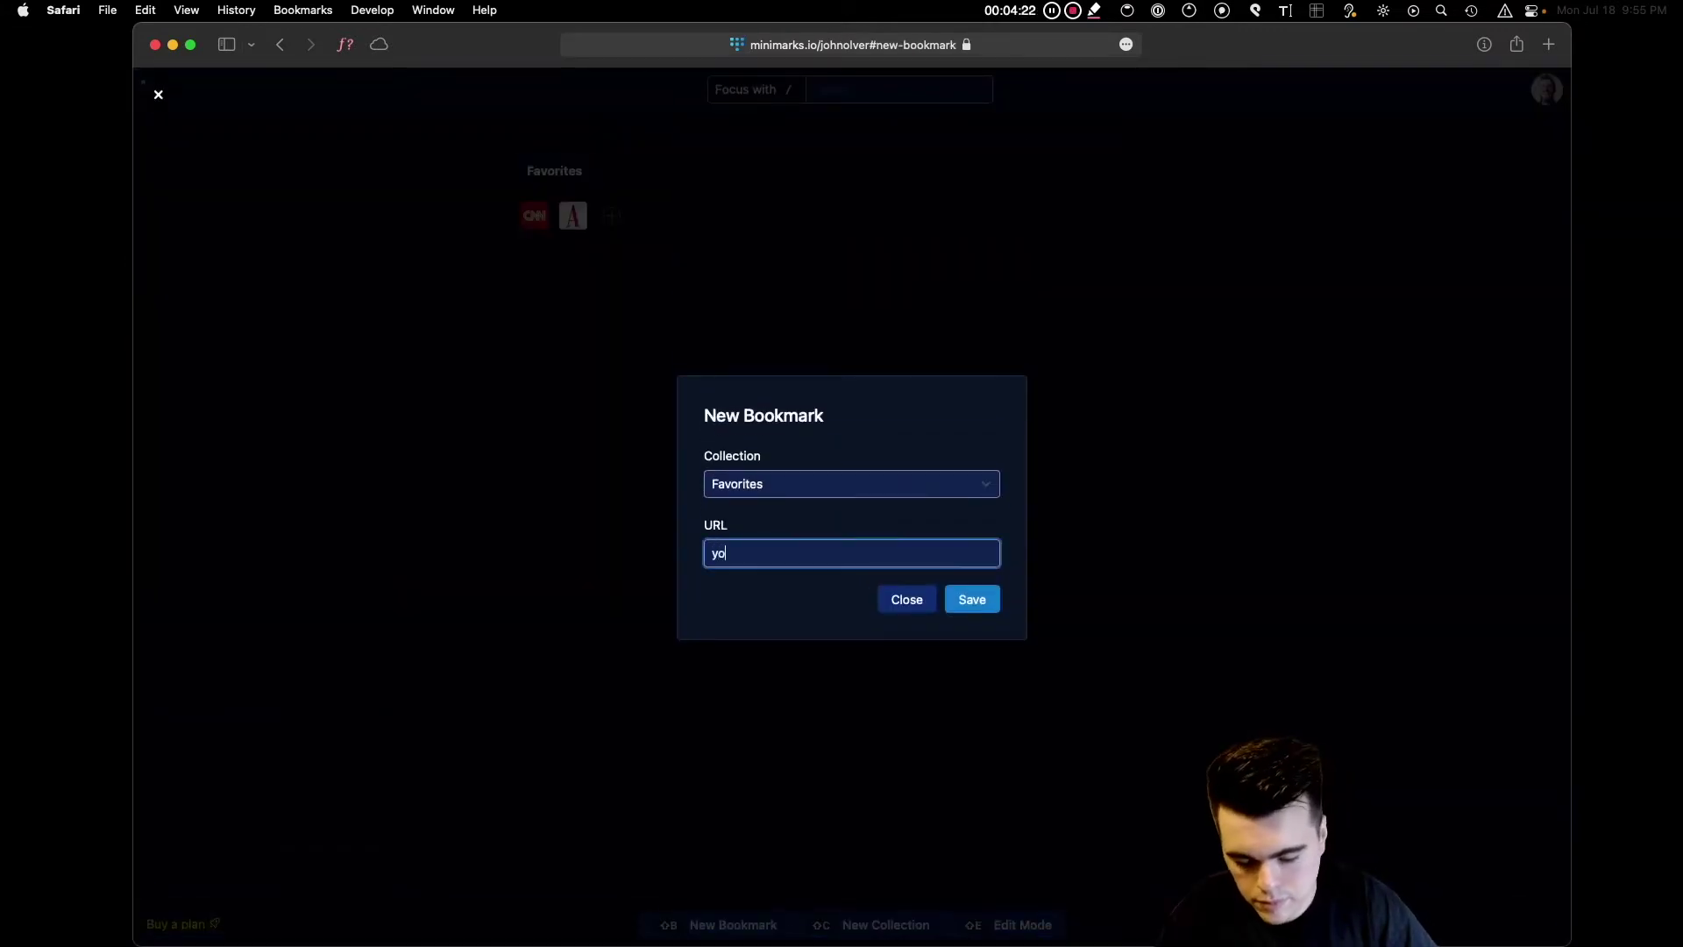
key("Return")
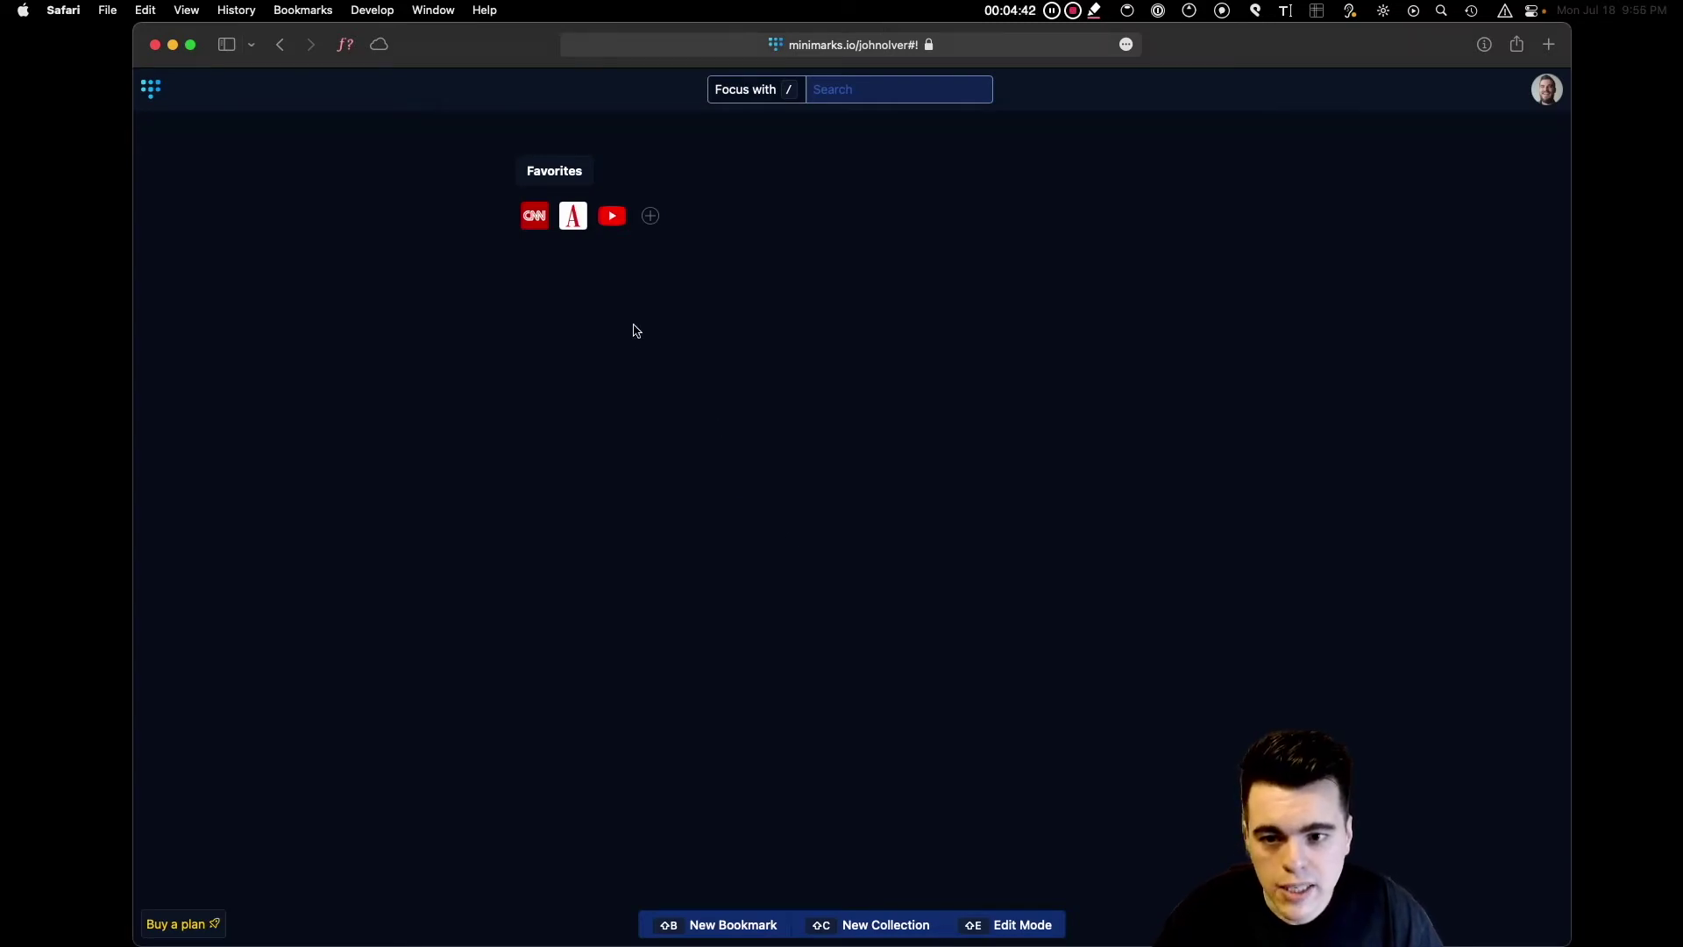
Drag The Atlantic bookmark to the front of Favorites so CNN ends up last.
left_click_drag(573, 219, 619, 232)
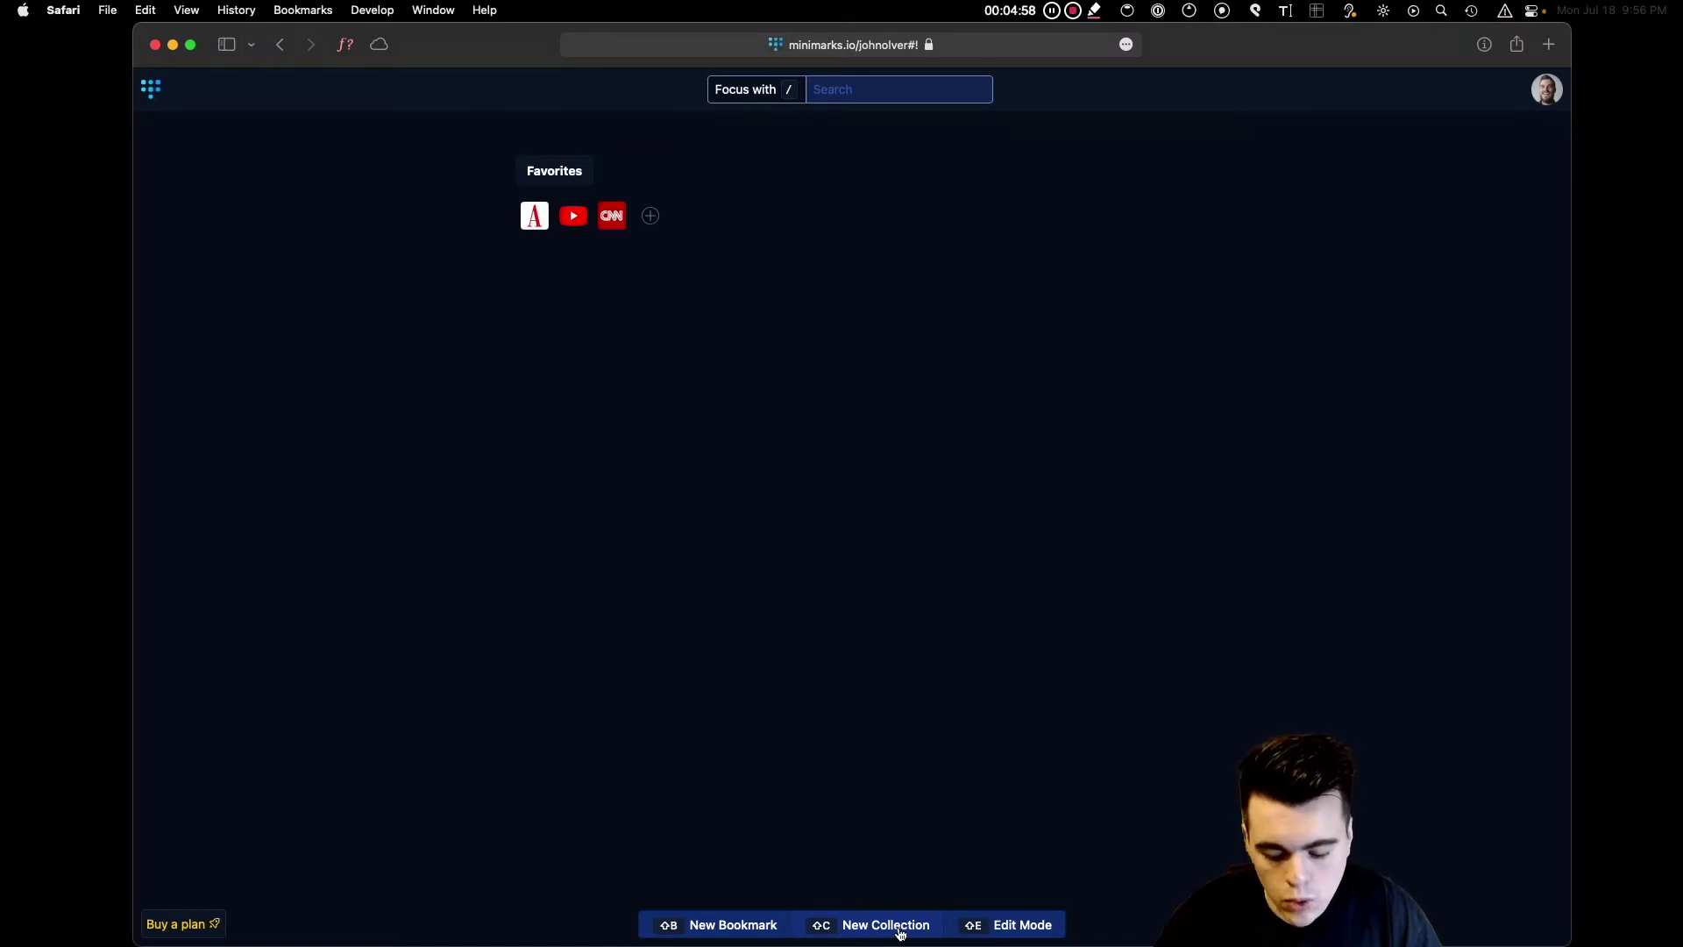
Create a new collection named 'Work' with Shift+C.
key("shift+c")
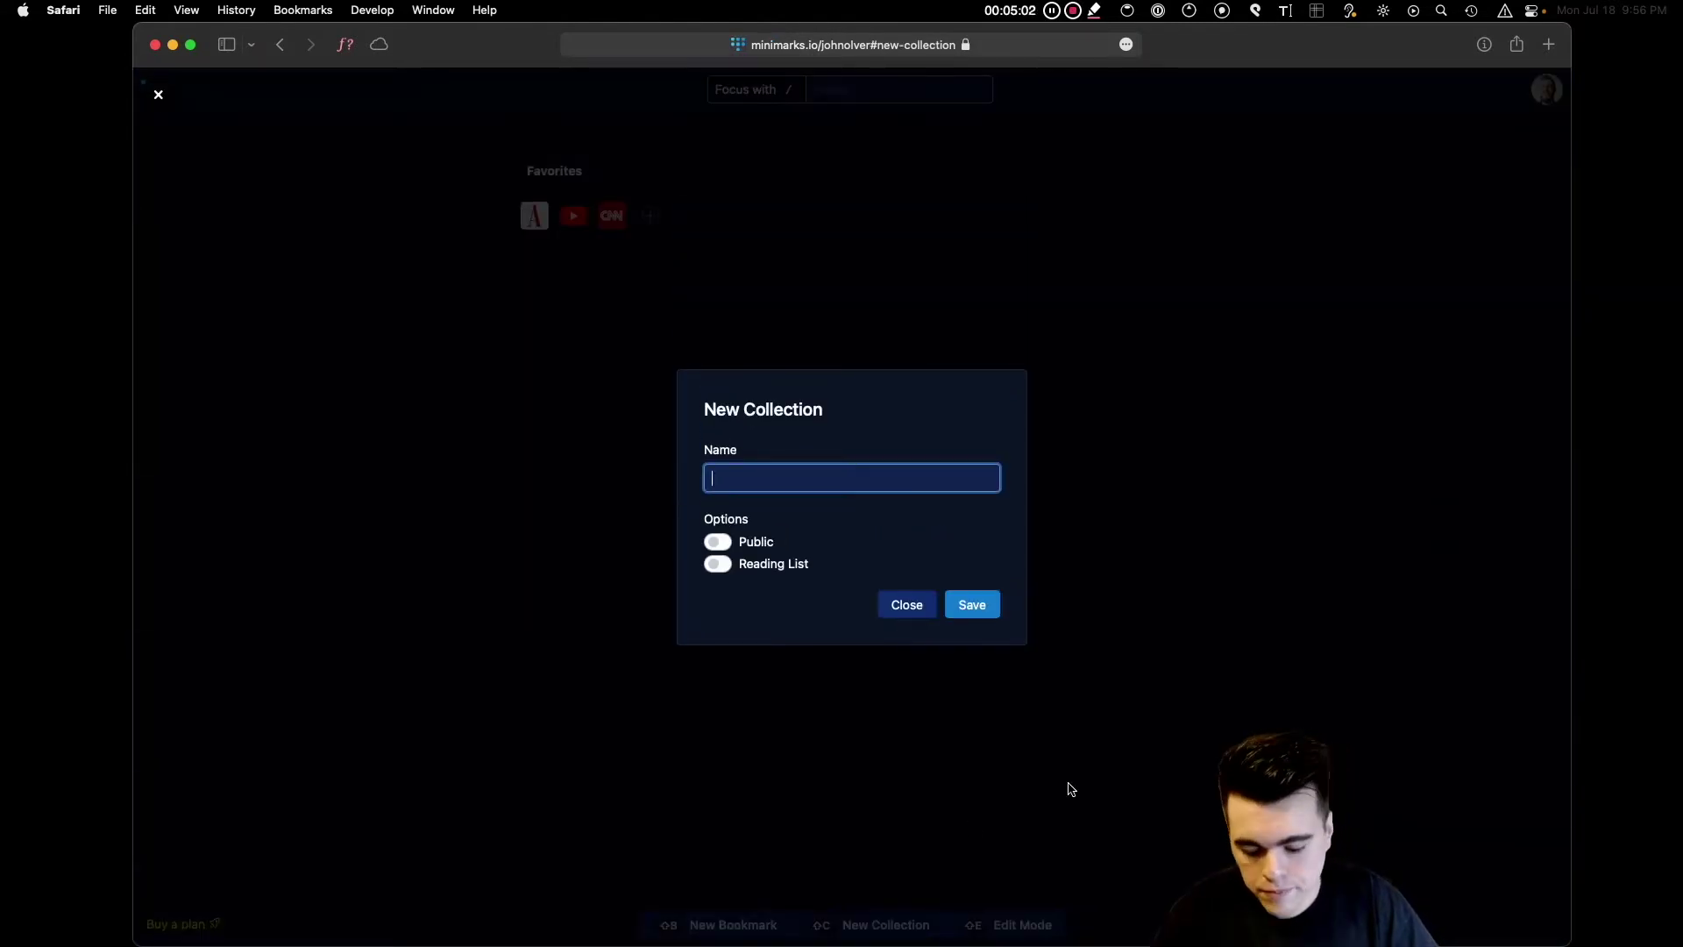
type("Work")
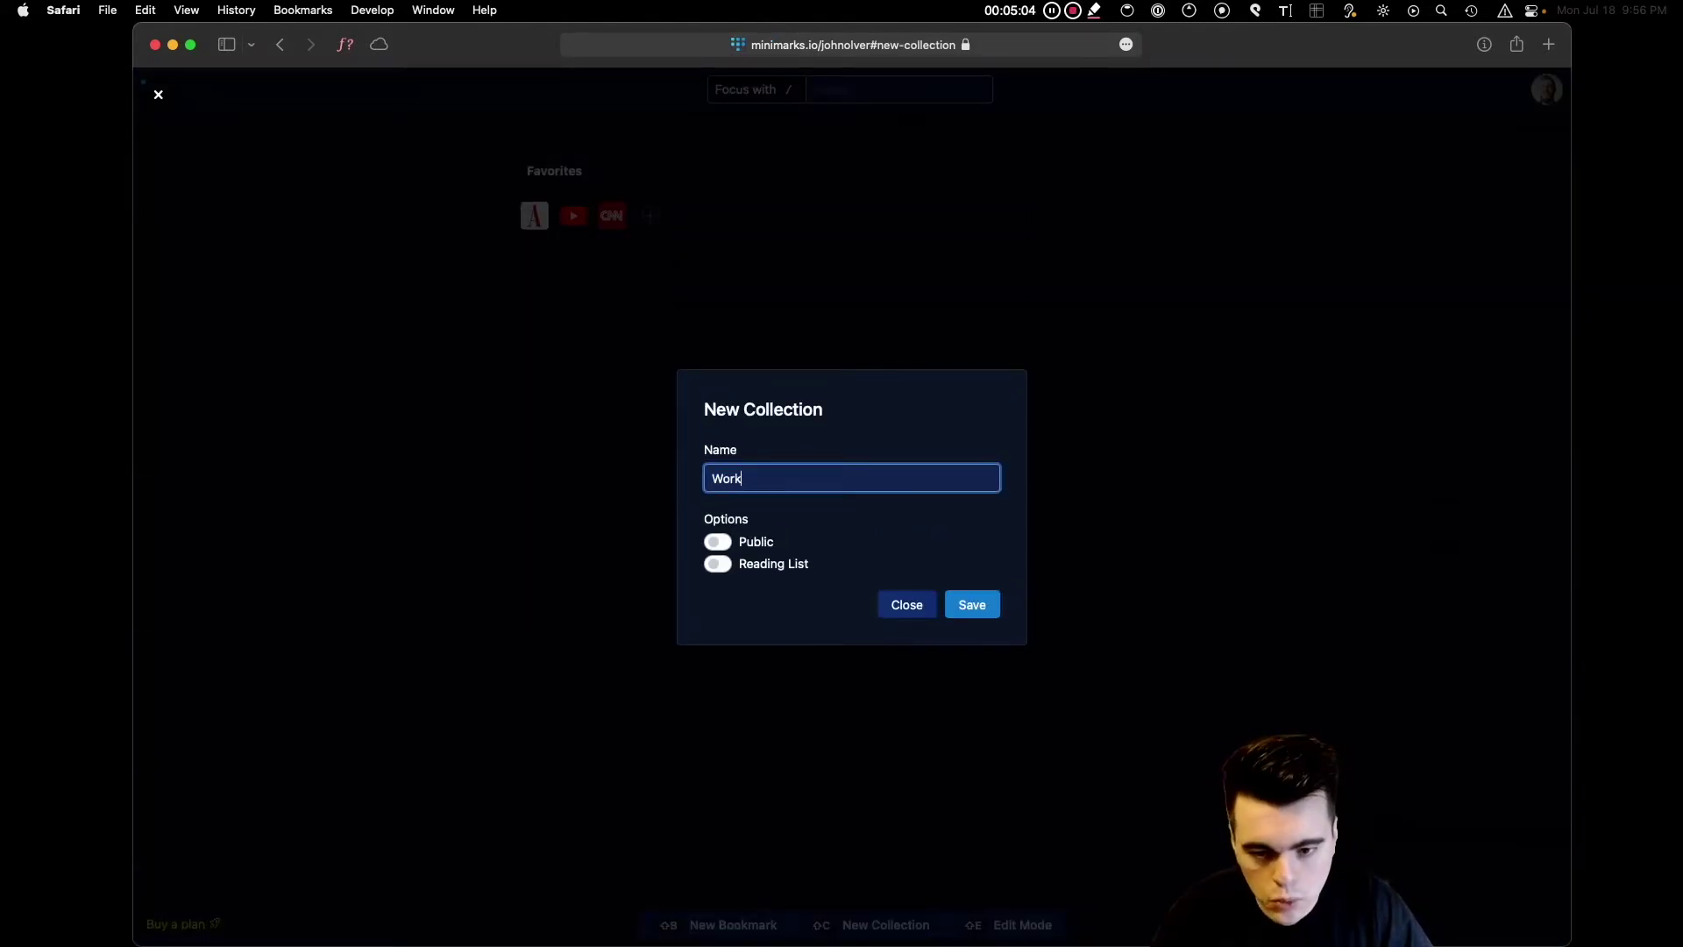
key("Return")
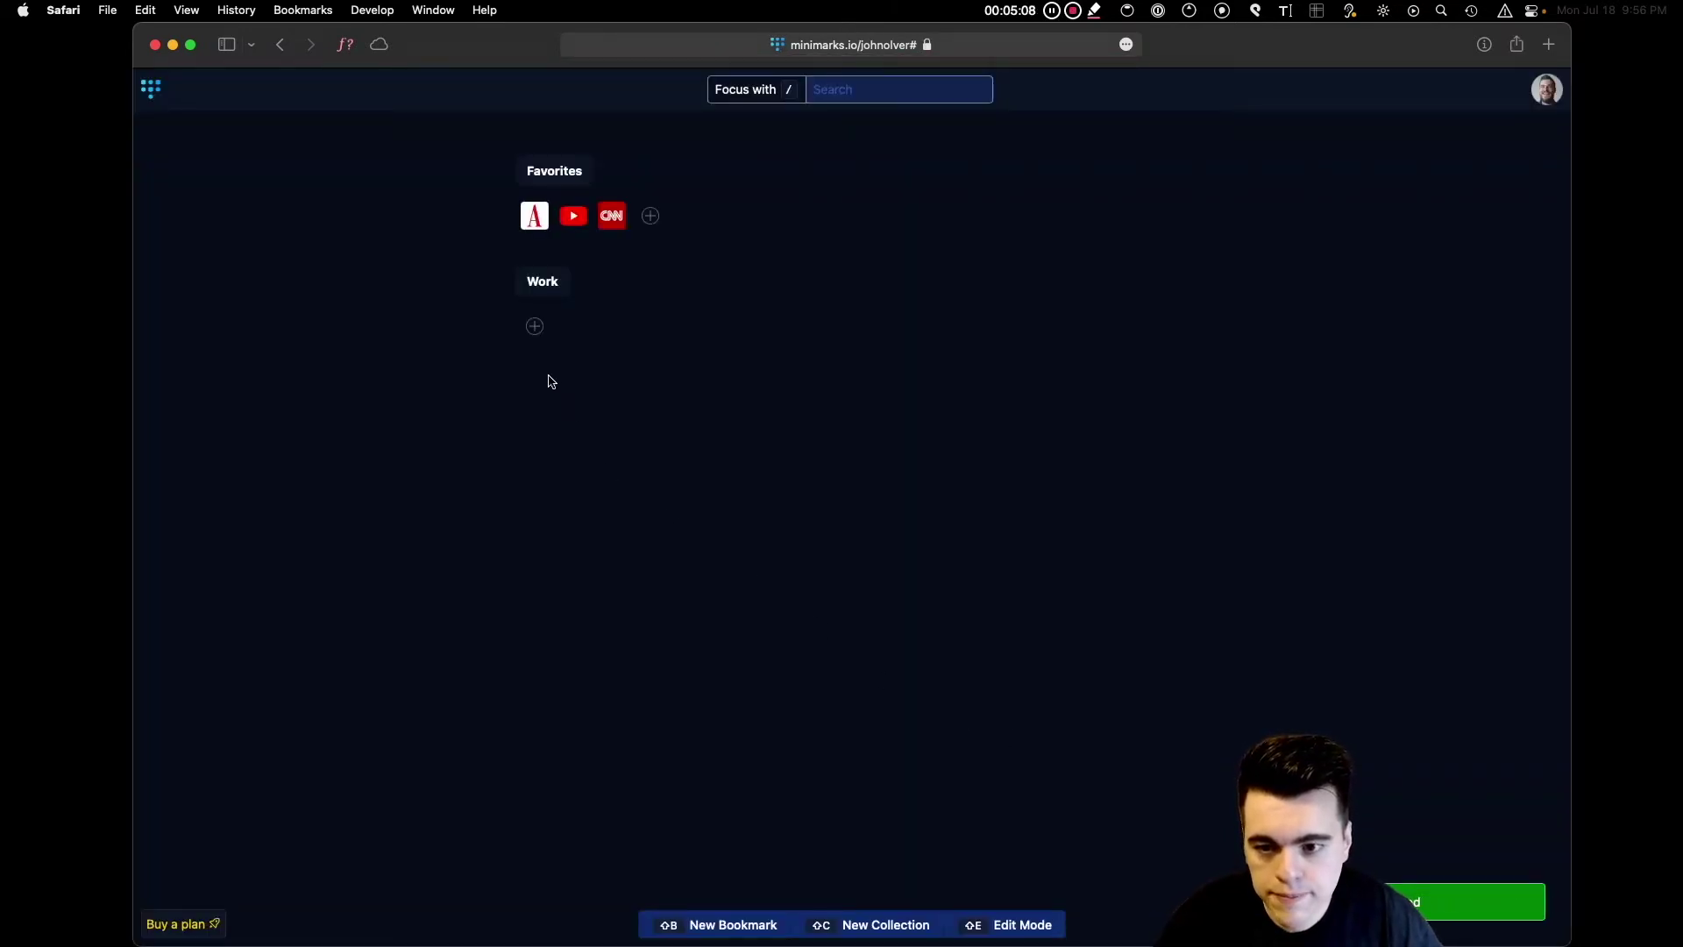
Add taskade.com, monday.com, trello.com and airtable.com bookmarks to the Work collection.
left_click(534, 327)
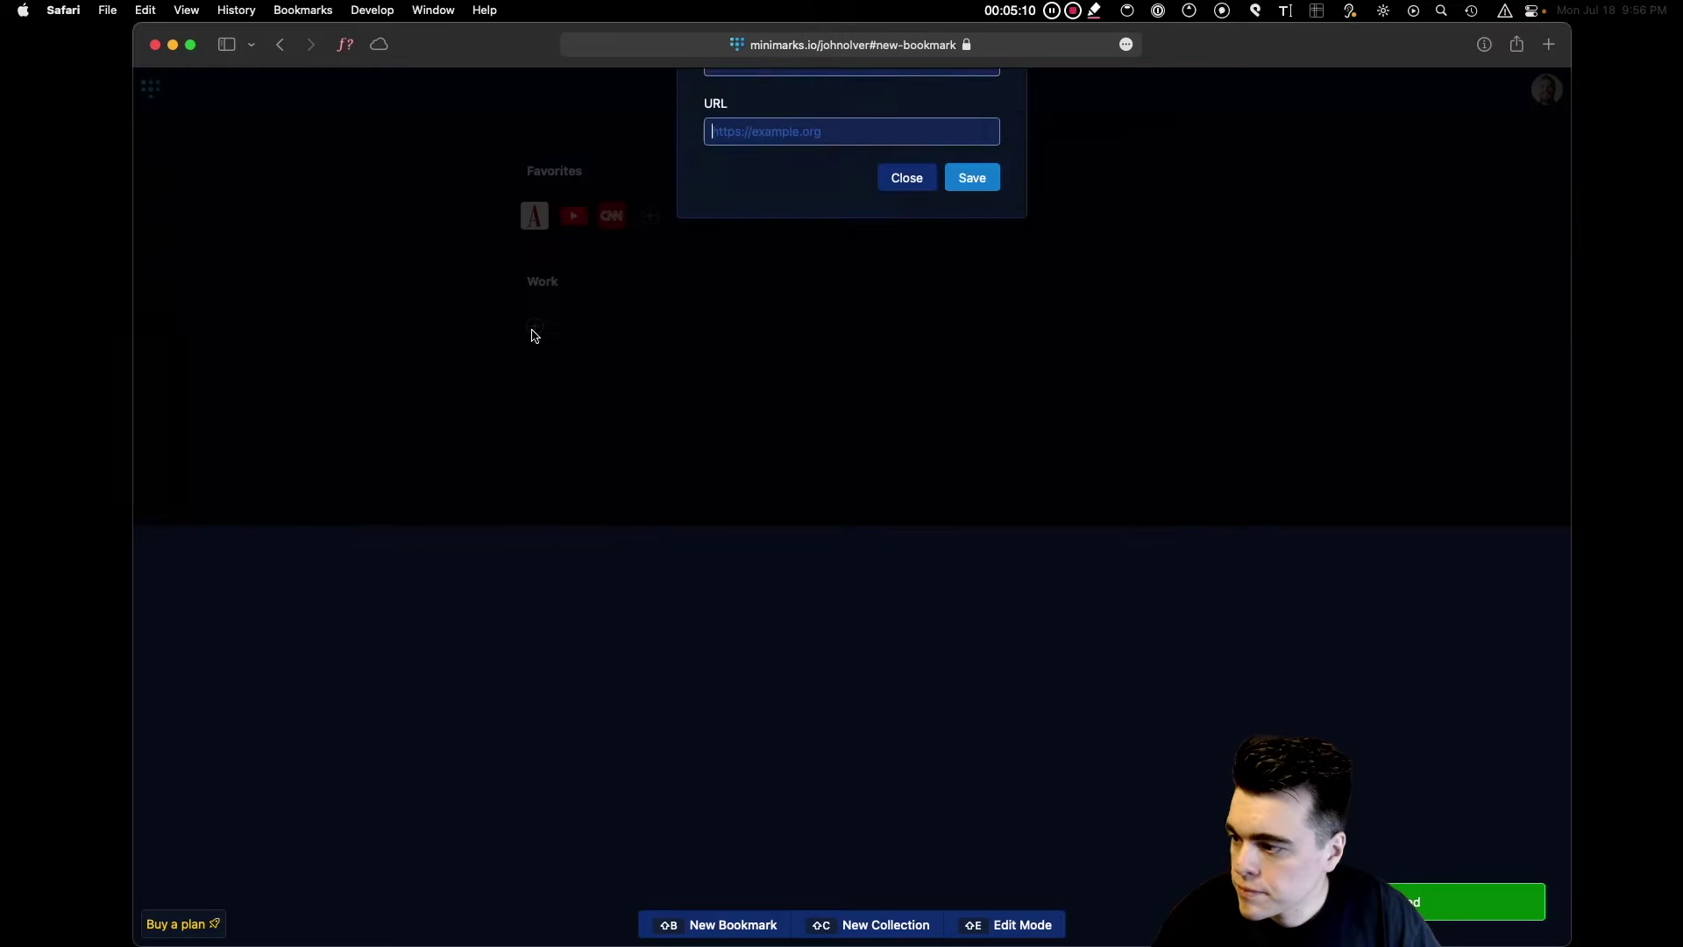
type("taskade.com")
key("Return")
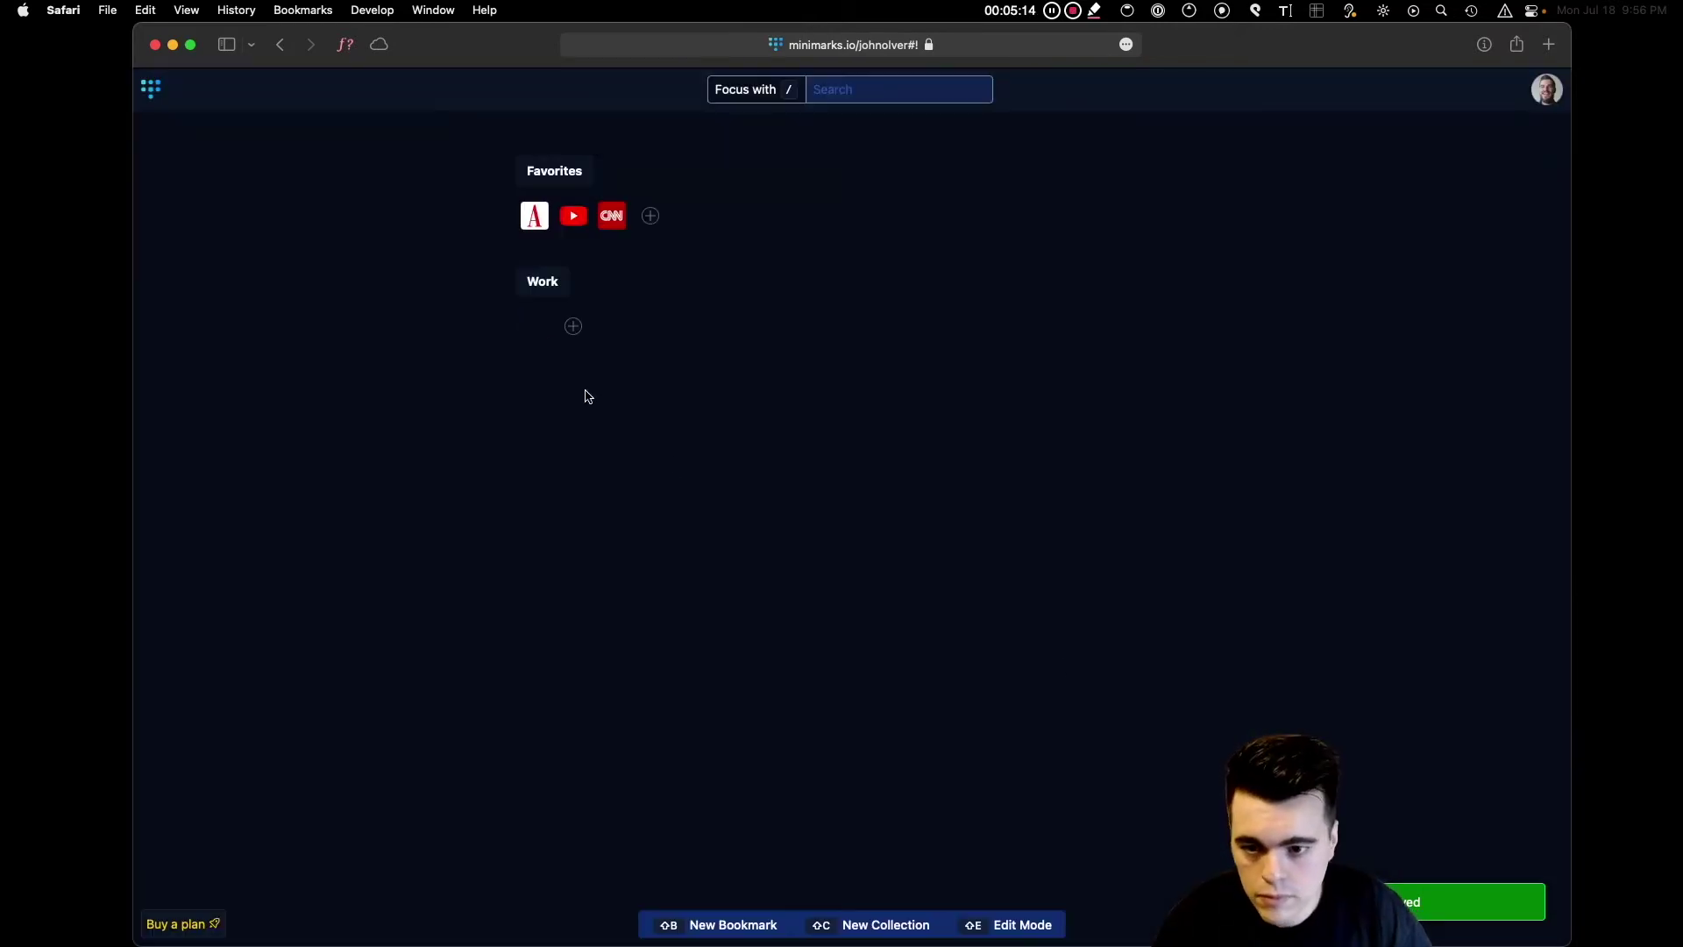
key("shift+b")
type("monday.com")
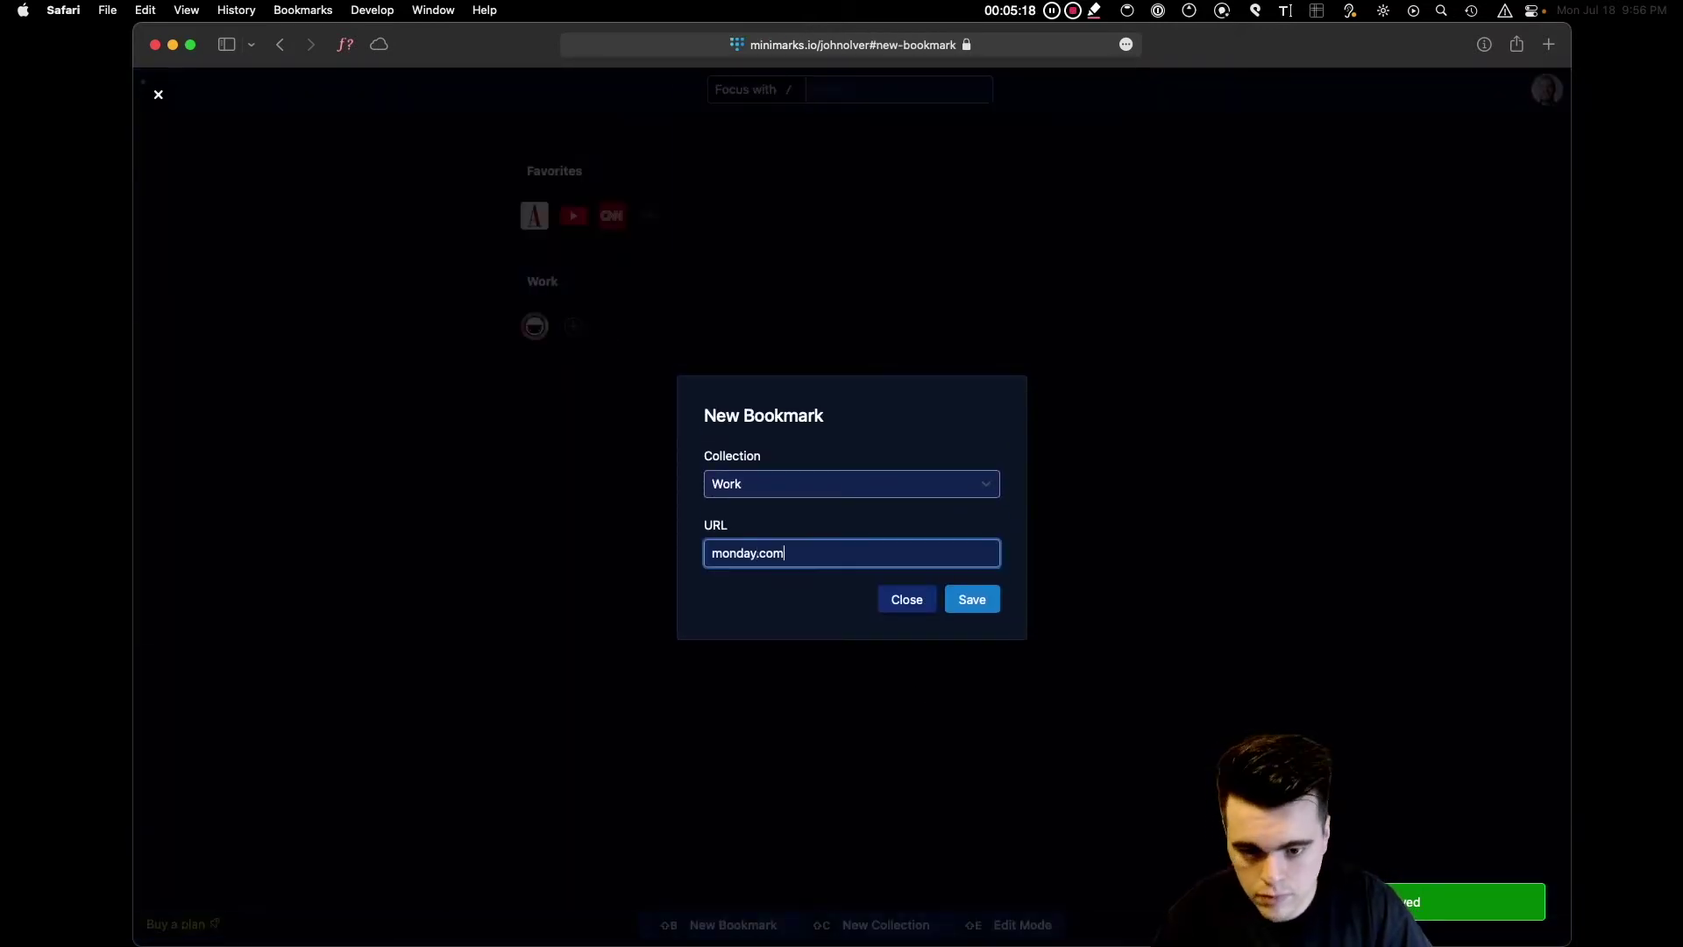
key("Return")
key("shift+b")
type("trello.com")
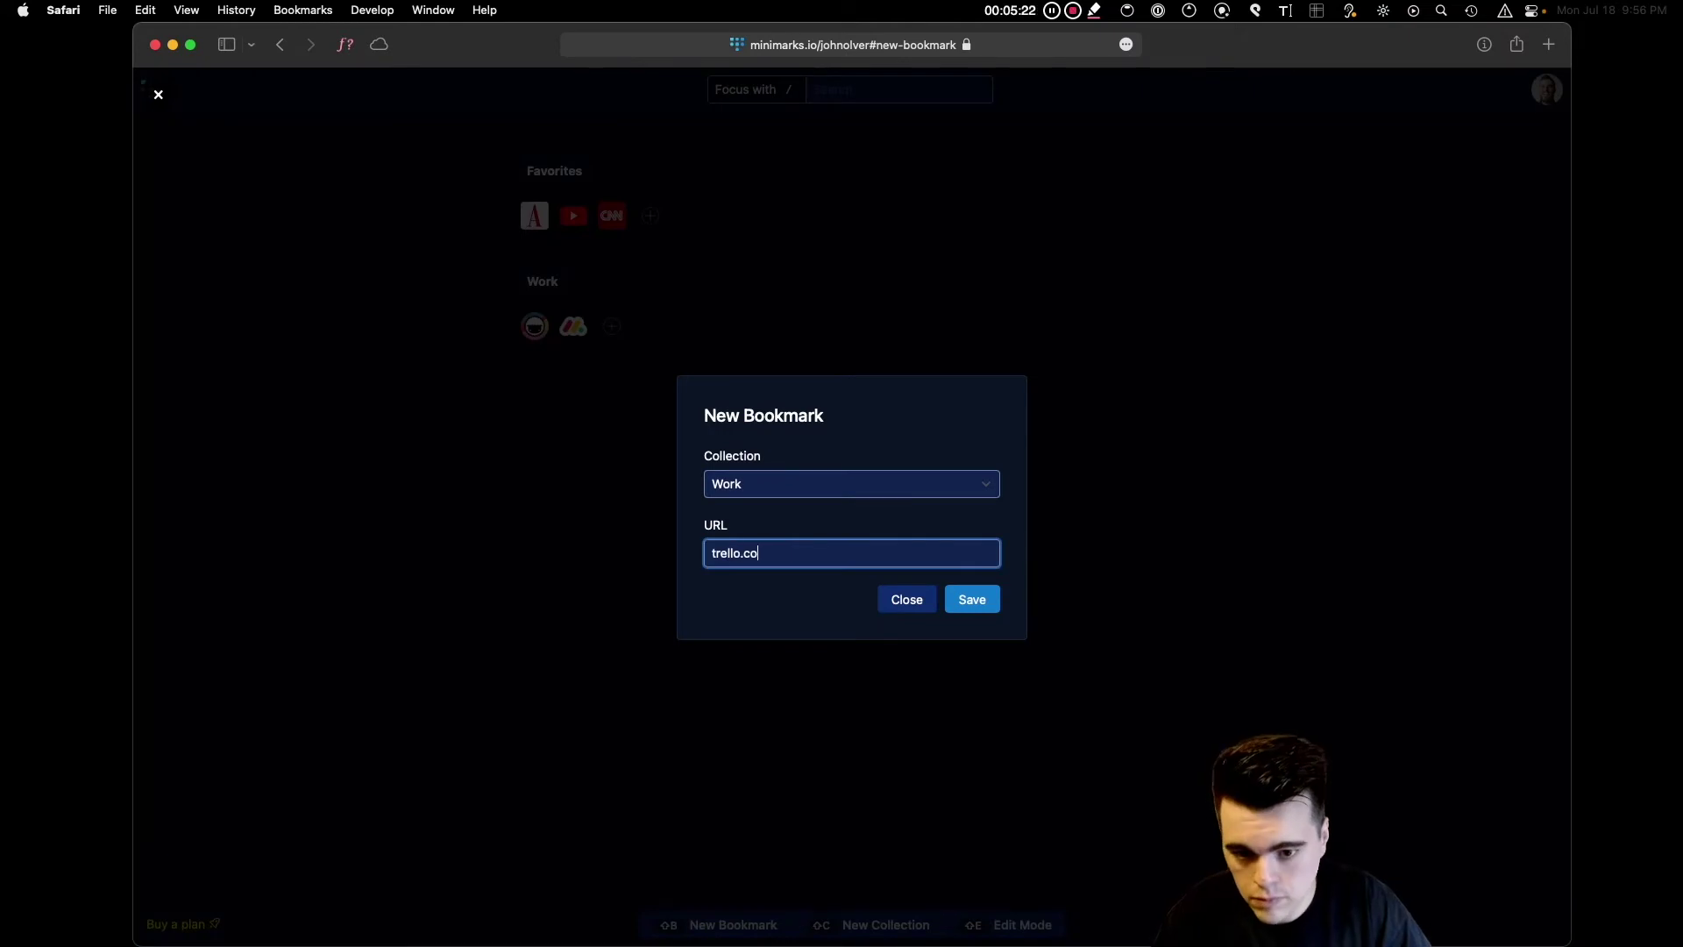
key("Return")
key("shift+b")
type("airtable.com")
key("Return")
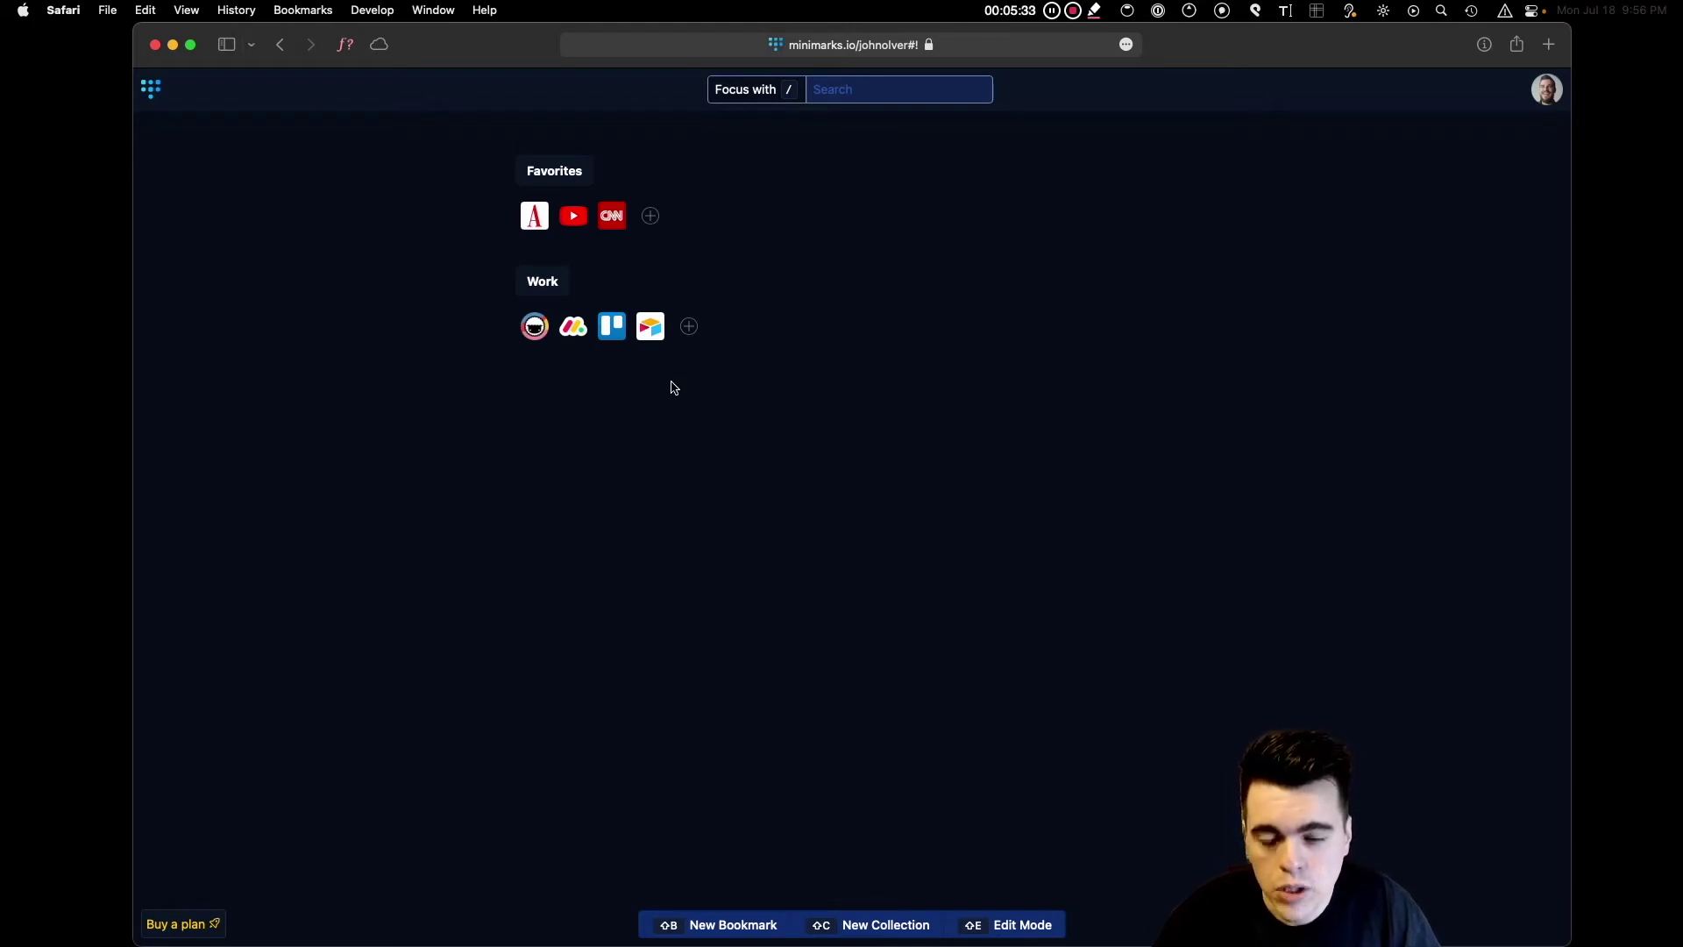
Move Airtable to the front of Work, with Favorites kept above Work.
left_click_drag(652, 347, 604, 342)
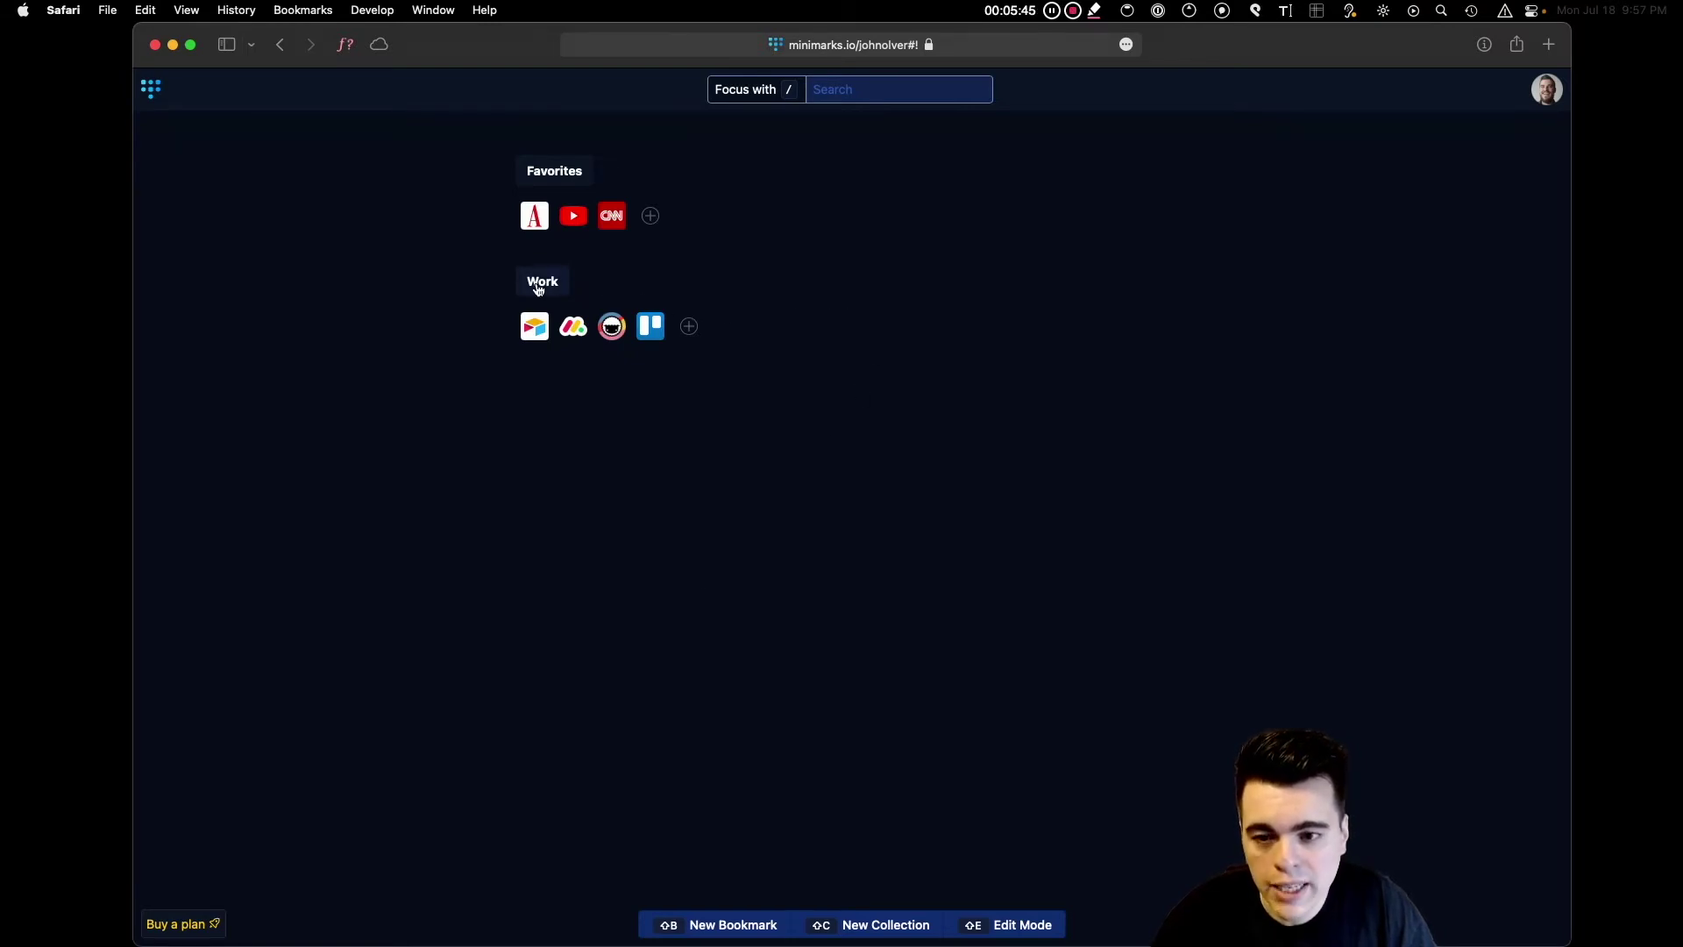
left_click_drag(539, 289, 583, 175)
left_click_drag(555, 292, 583, 174)
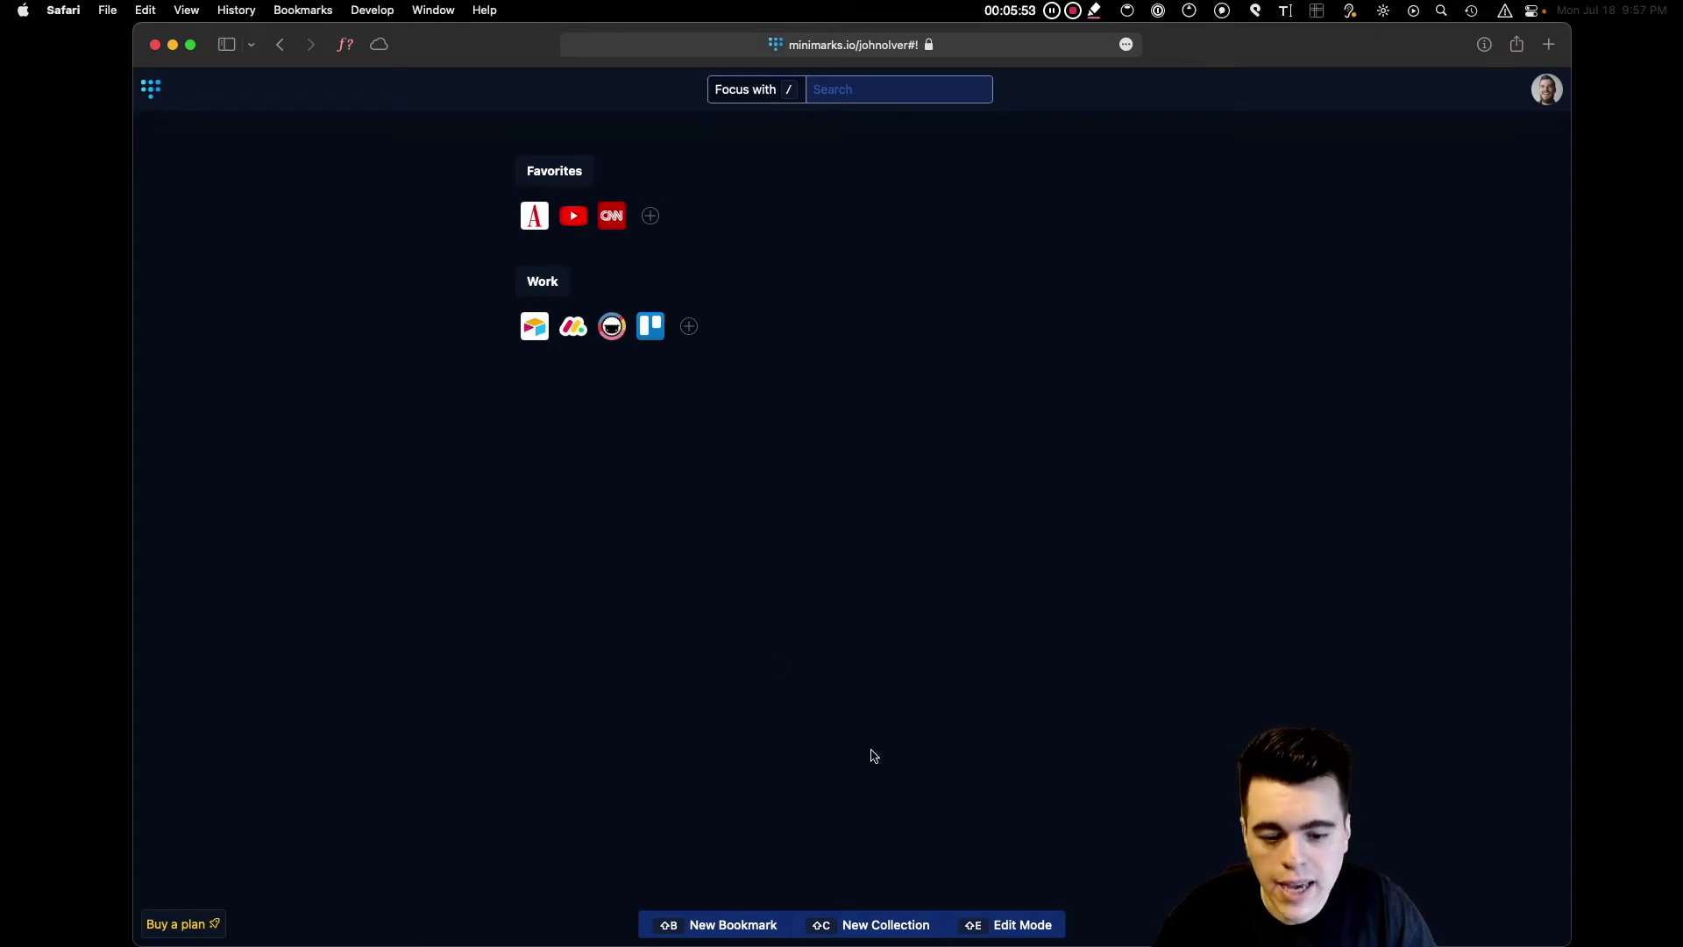
Create a new collection named 'Streaming'.
left_click(844, 924)
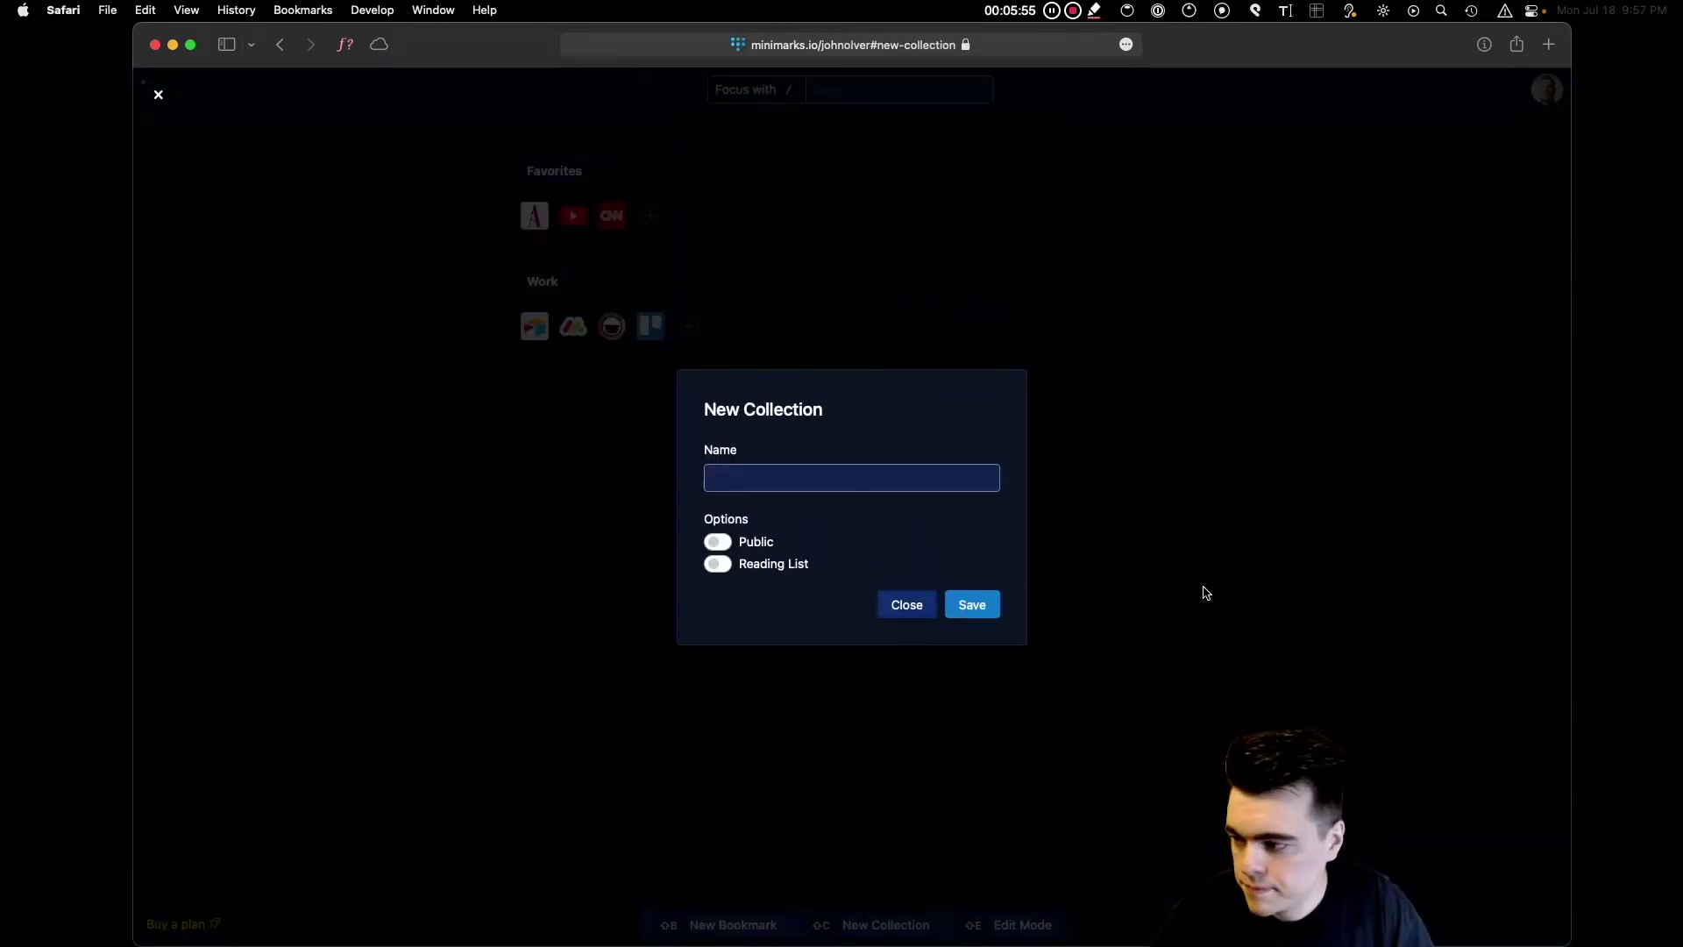
type("St")
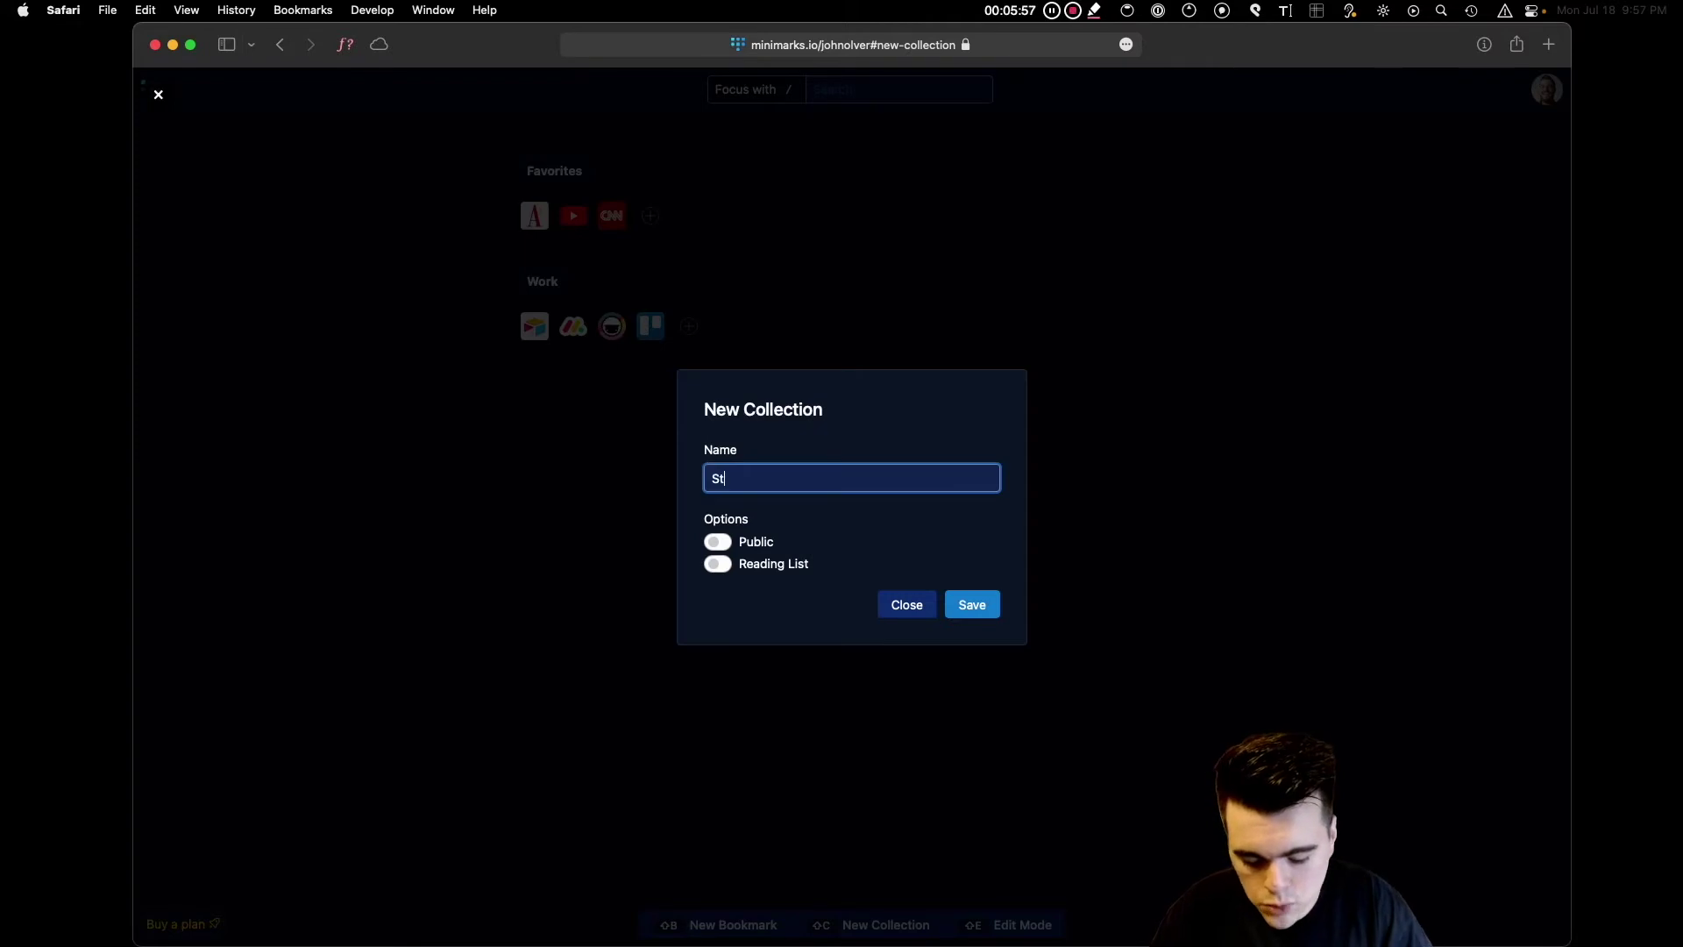
type("reaming")
key("Return")
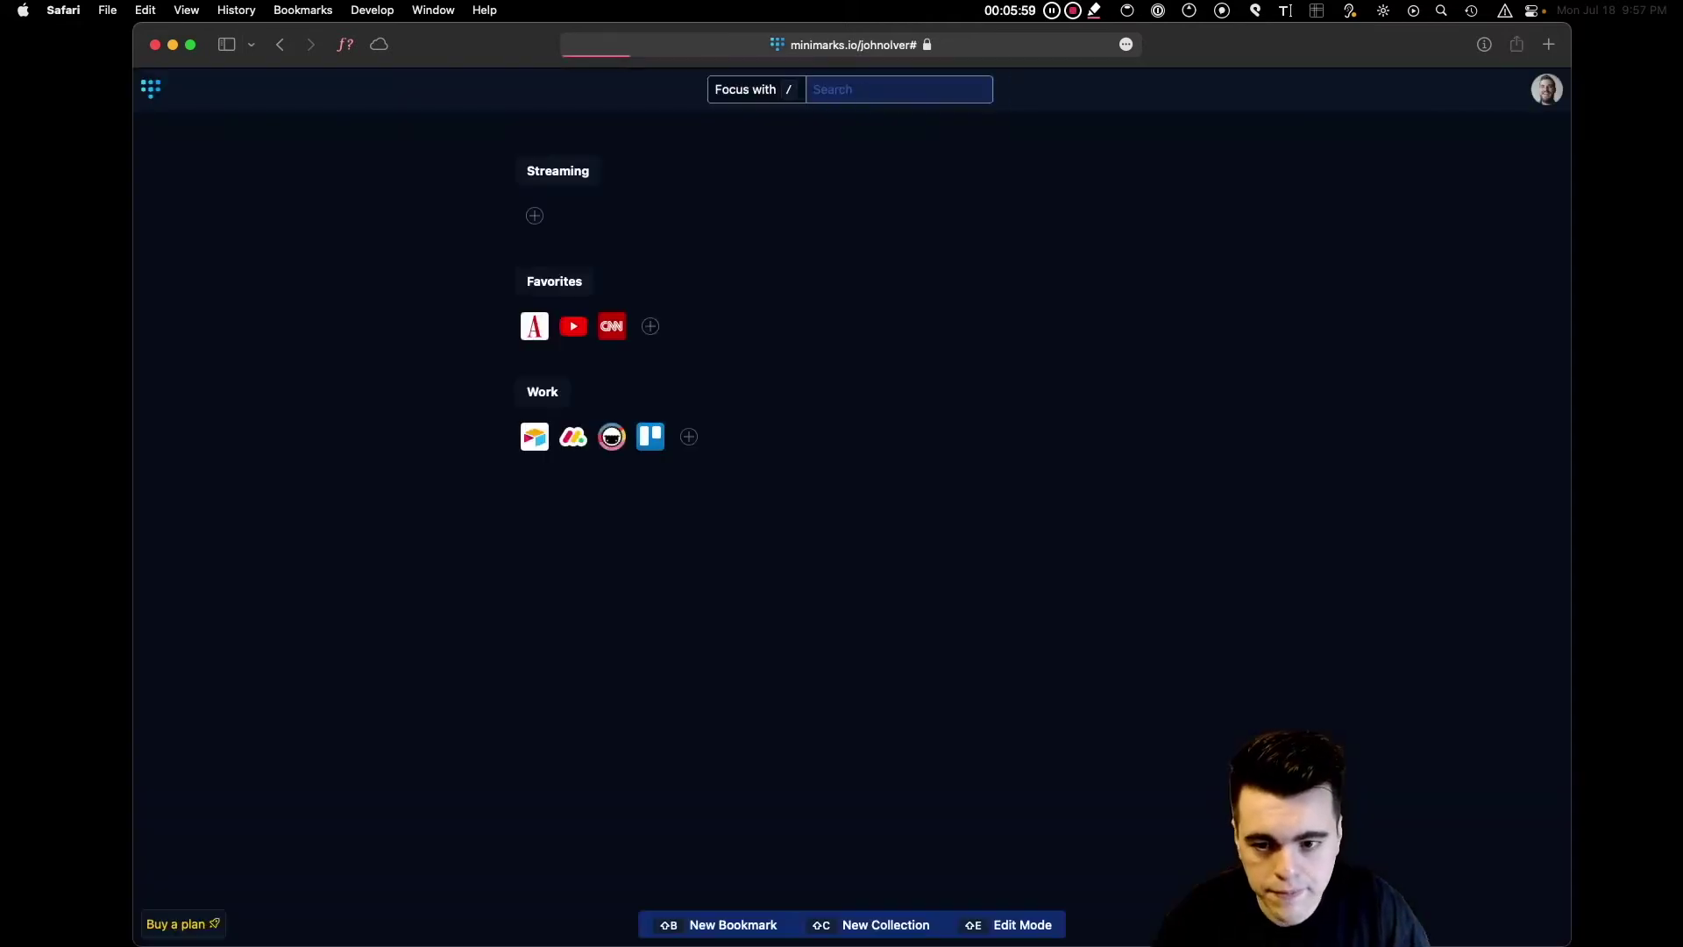
Add hulu.com and netflix.com bookmarks to Streaming, then a Redbox bookmark.
key("shift+b")
type("hulu.com")
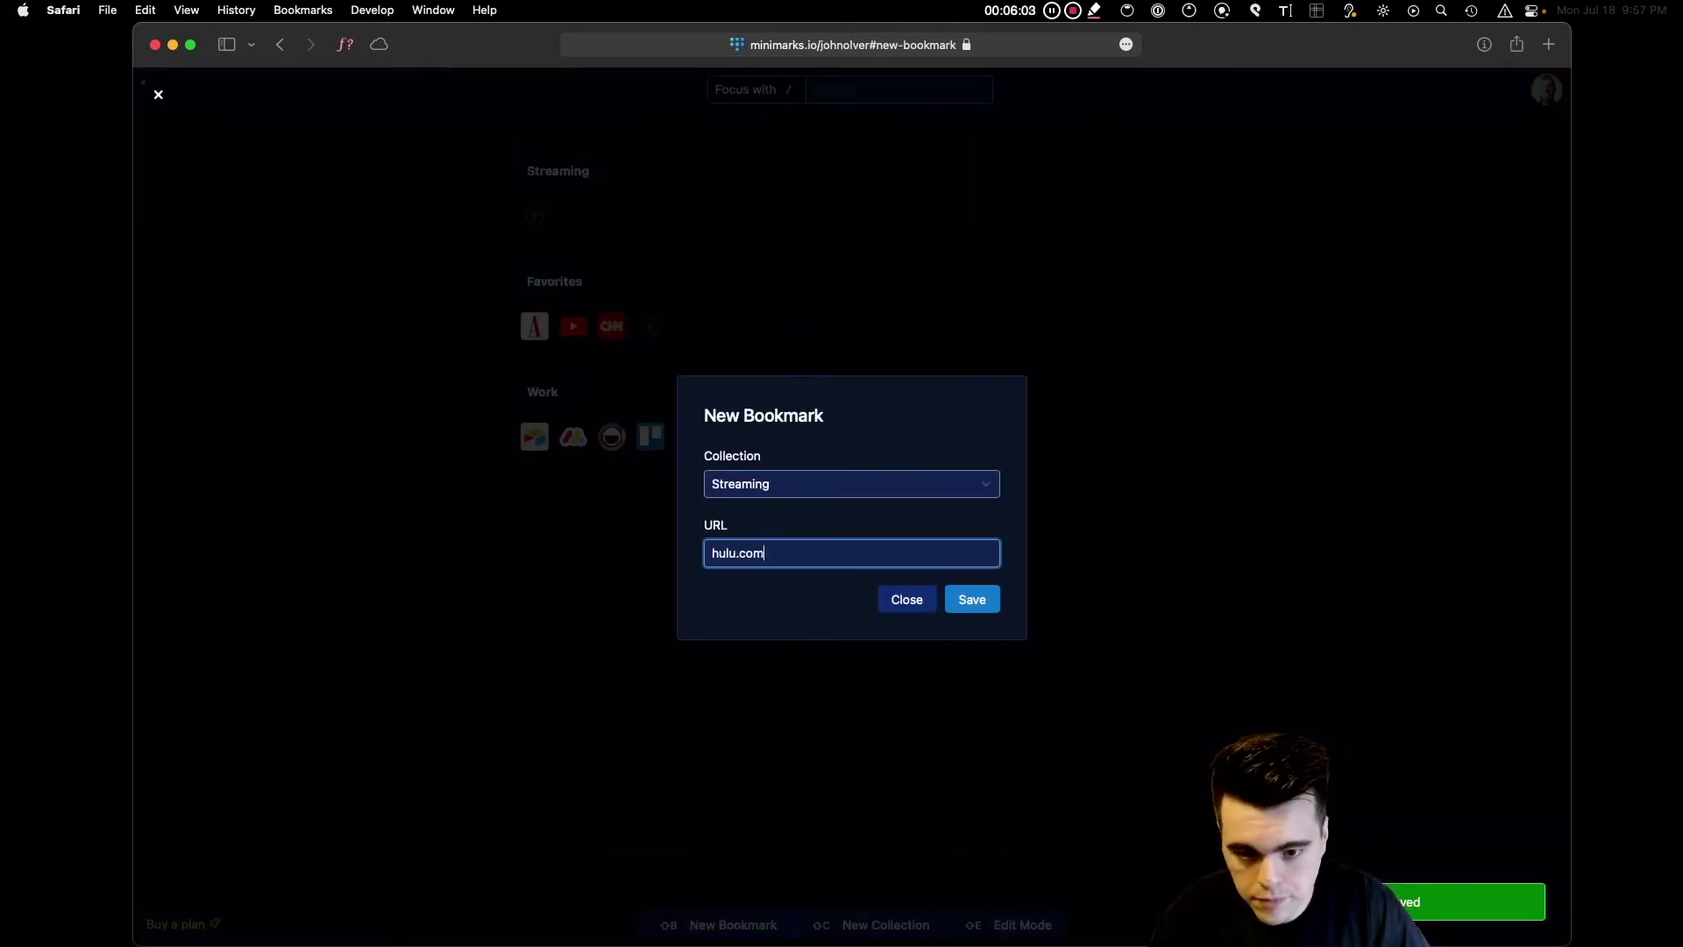
key("Return")
key("shift+b")
type("netflix.com")
key("Return")
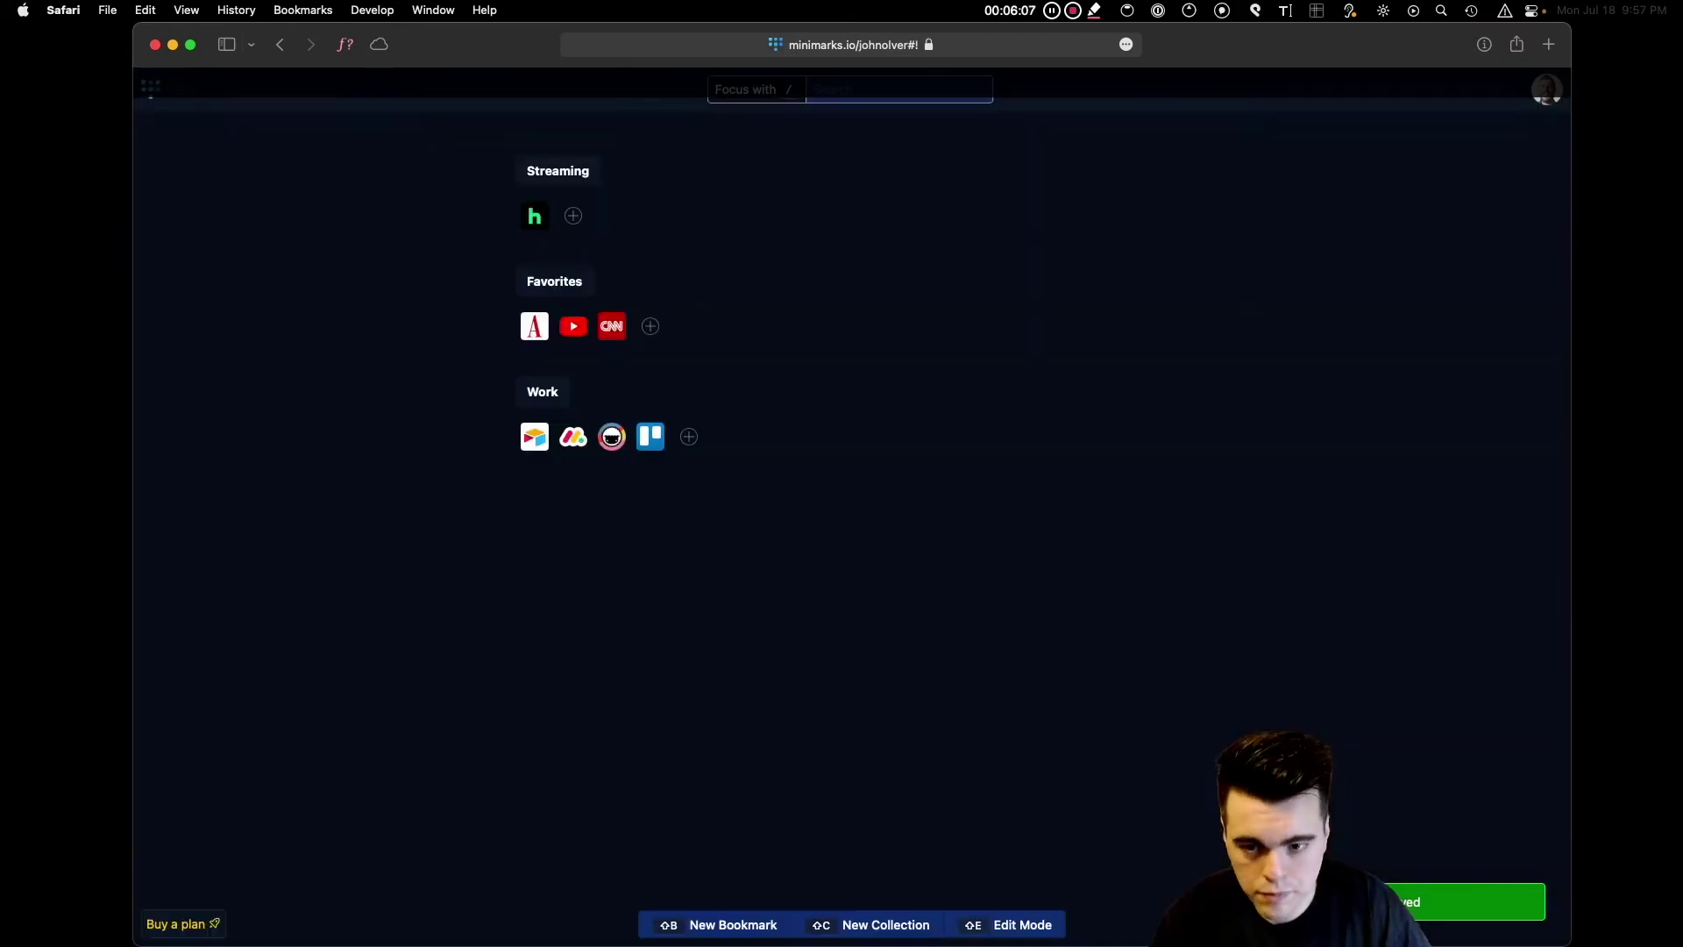
key("shift+b")
type("redbo")
key("Escape")
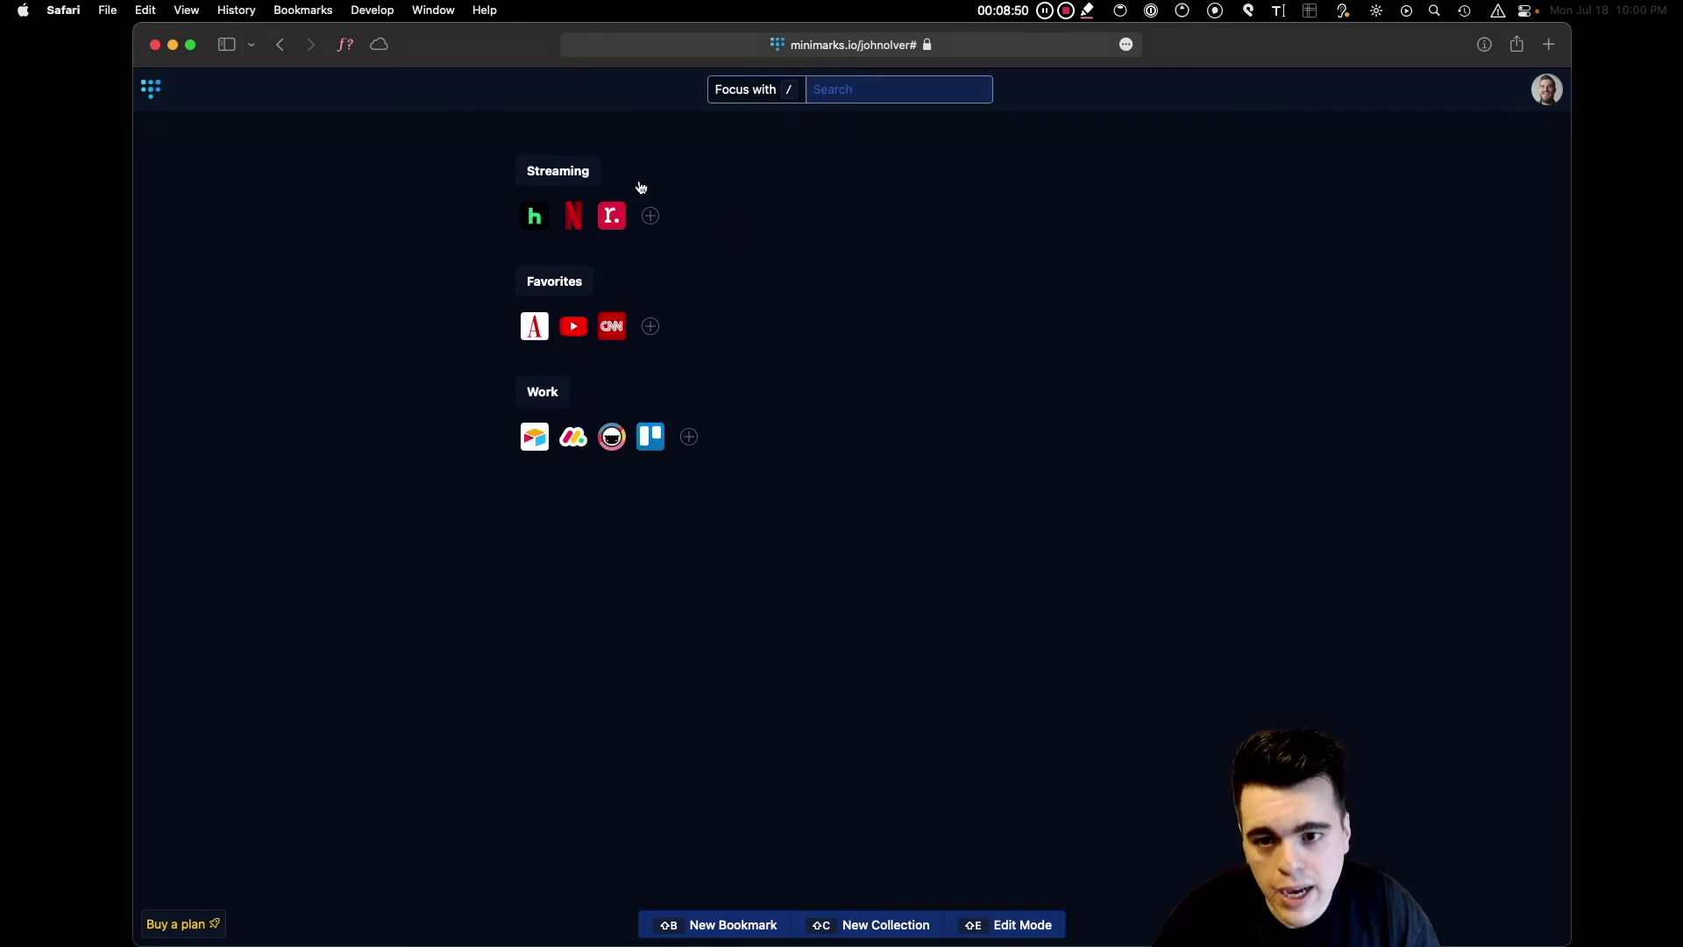
Change the Streaming collection's display from Icon Grid to Reading List.
left_click(555, 176)
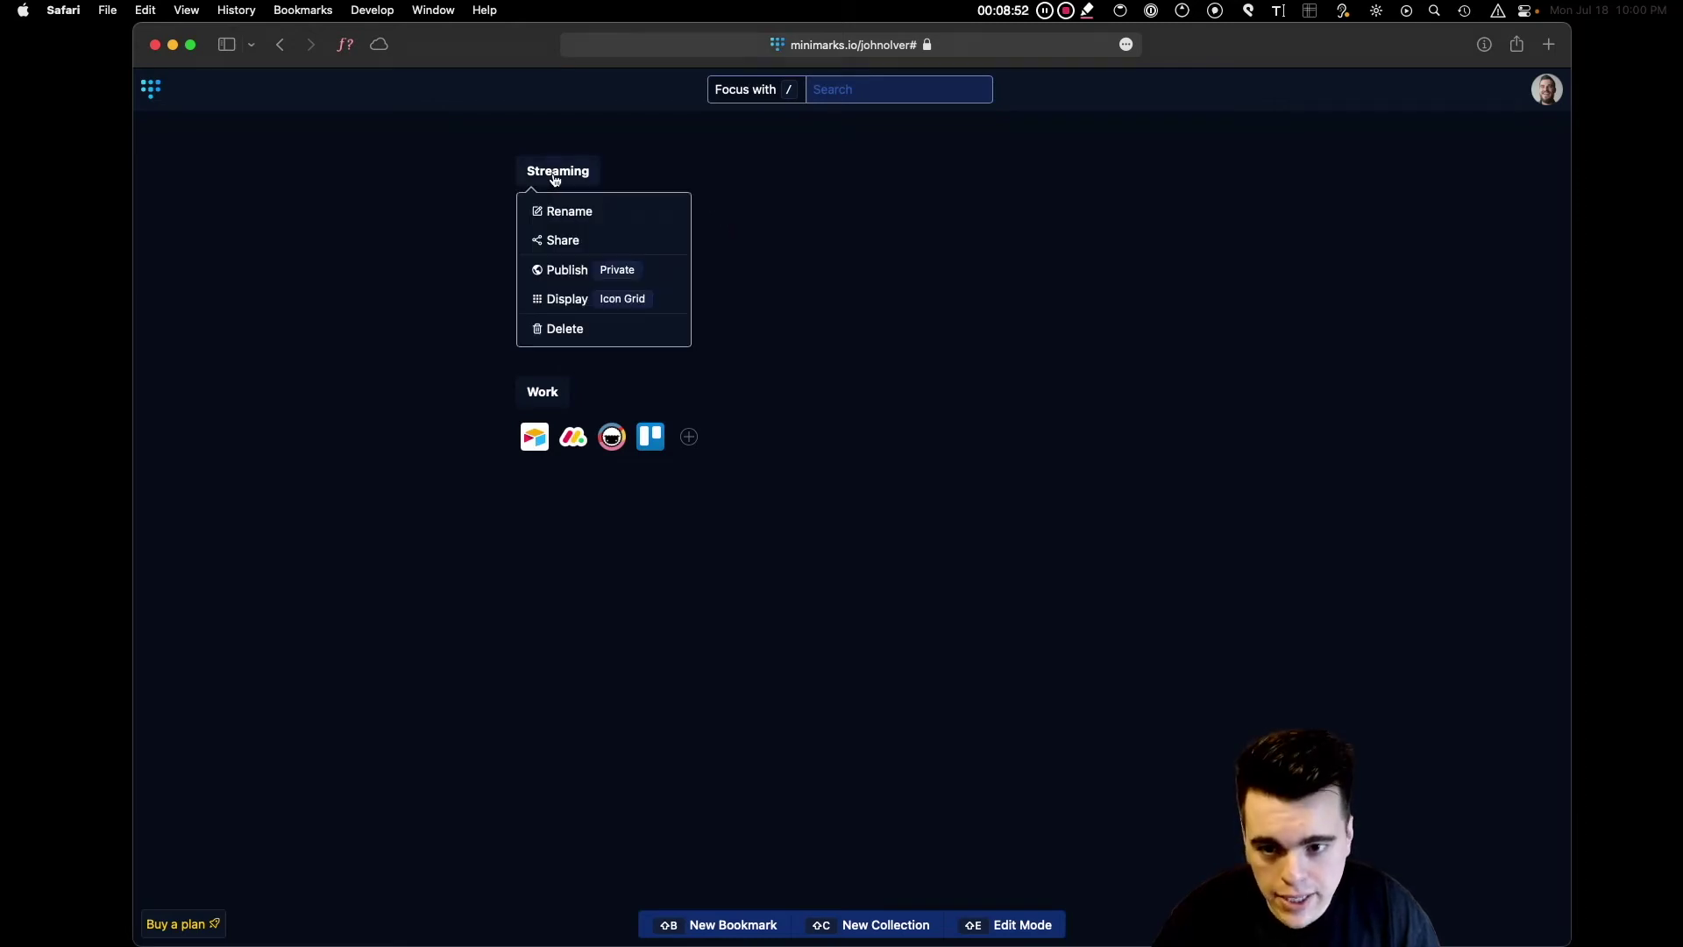
left_click(575, 303)
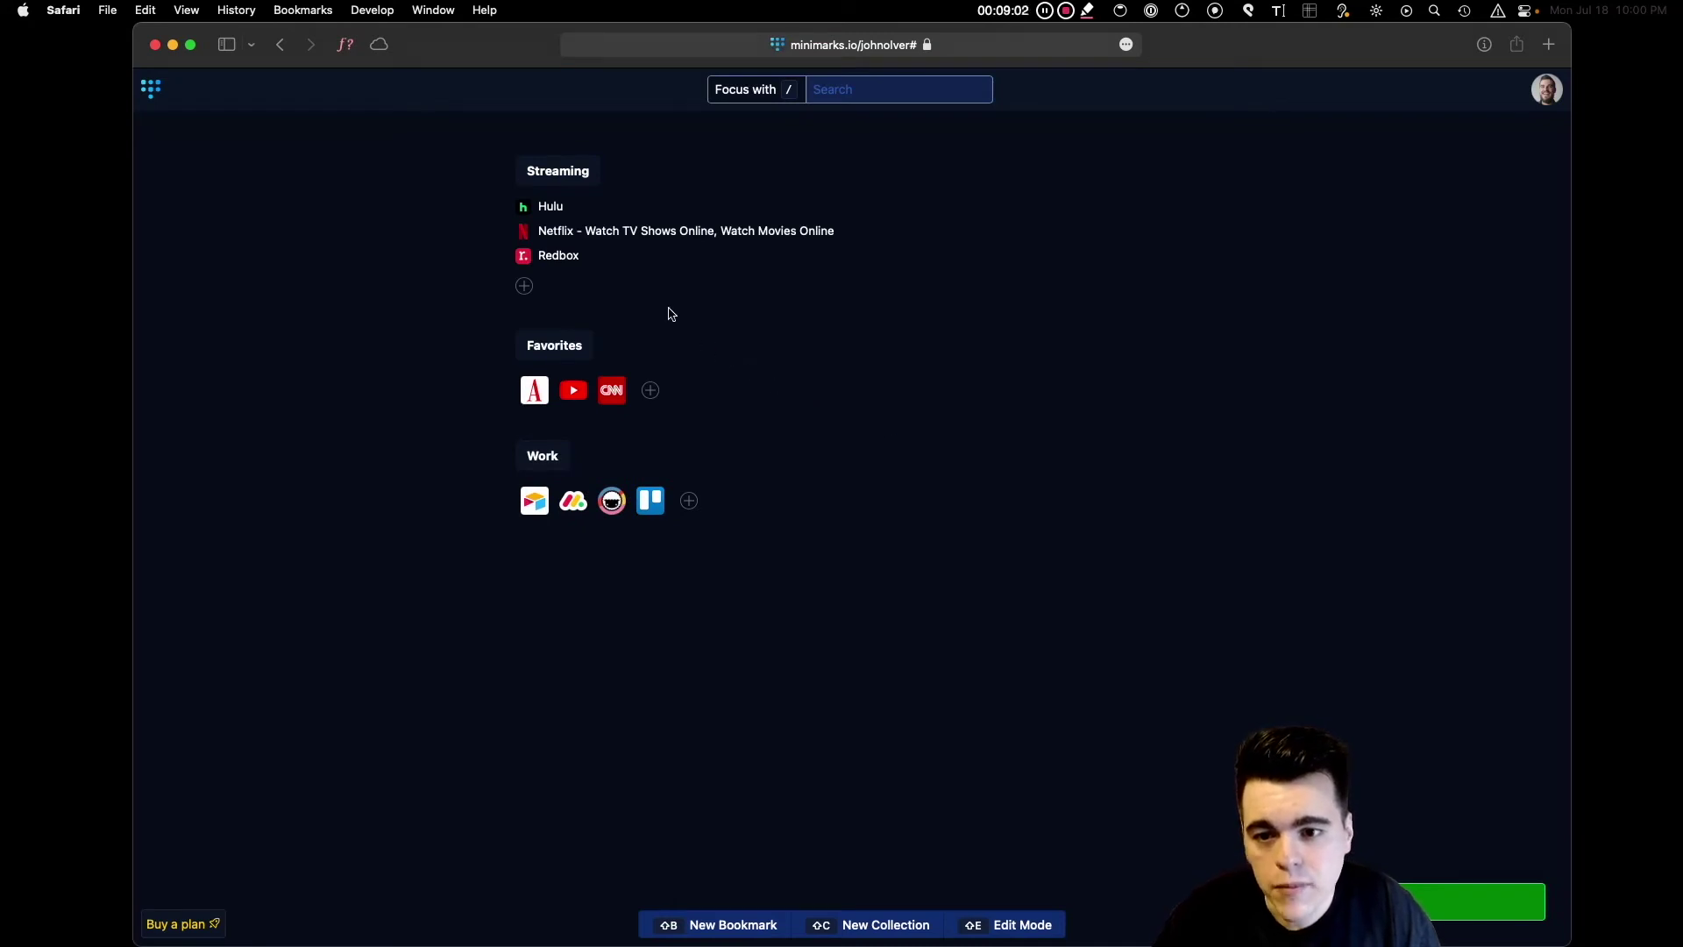
key("shift+e")
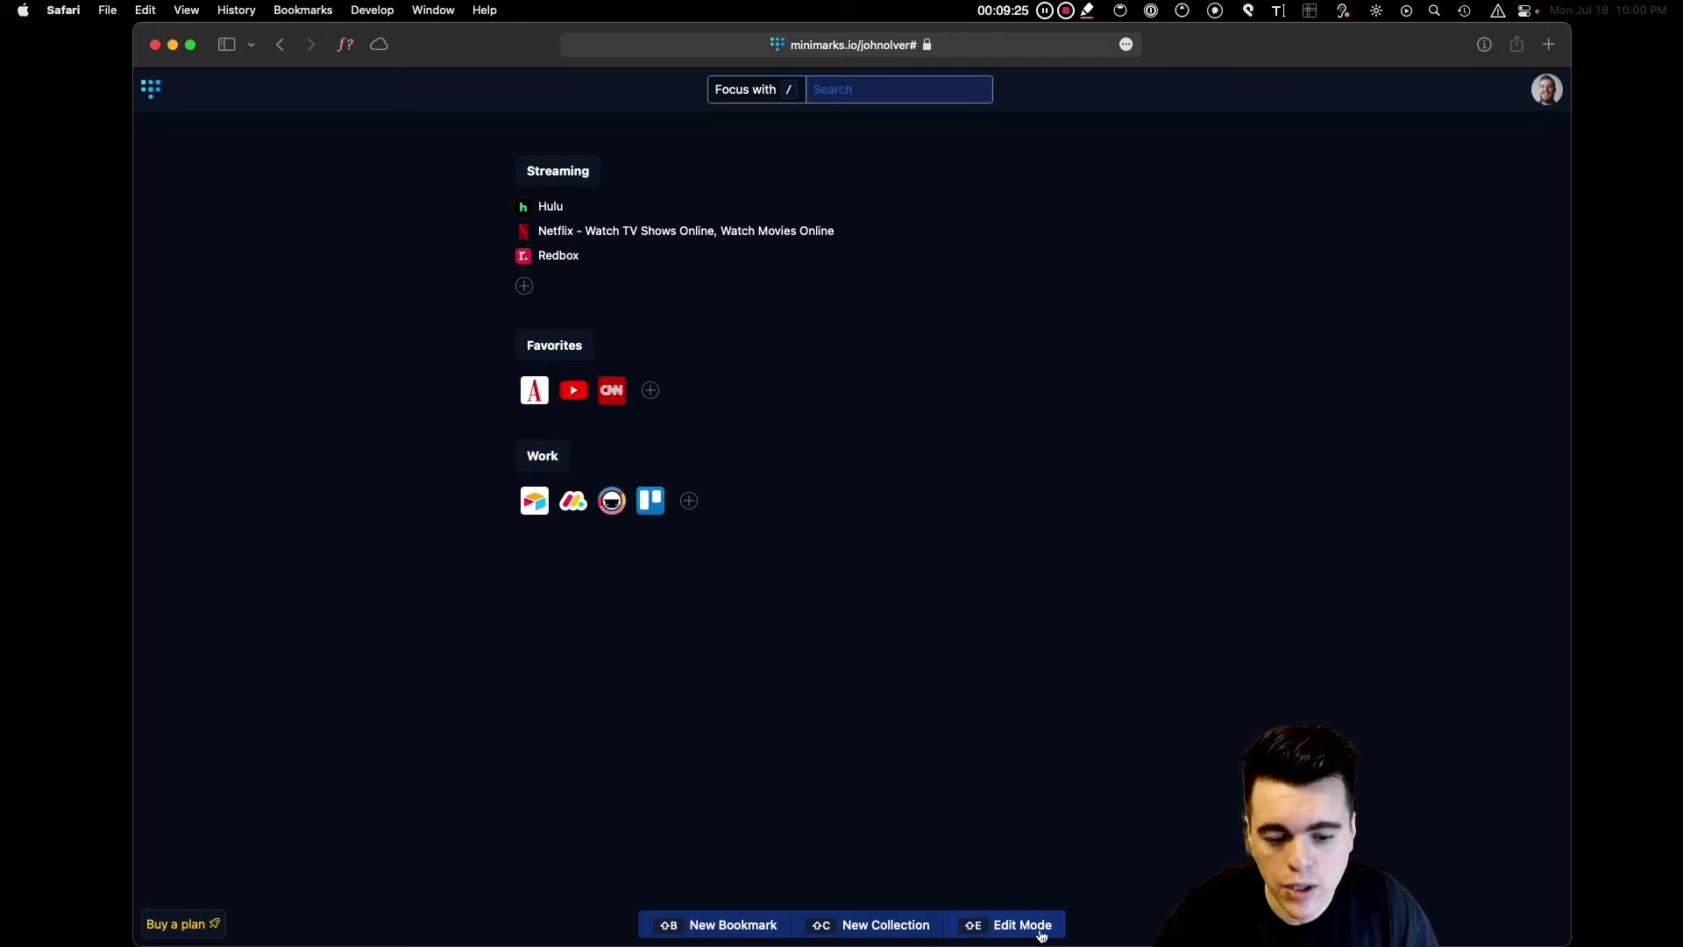
In Edit Mode, rename the Netflix bookmark in Streaming to just 'Netflix'.
left_click(1042, 932)
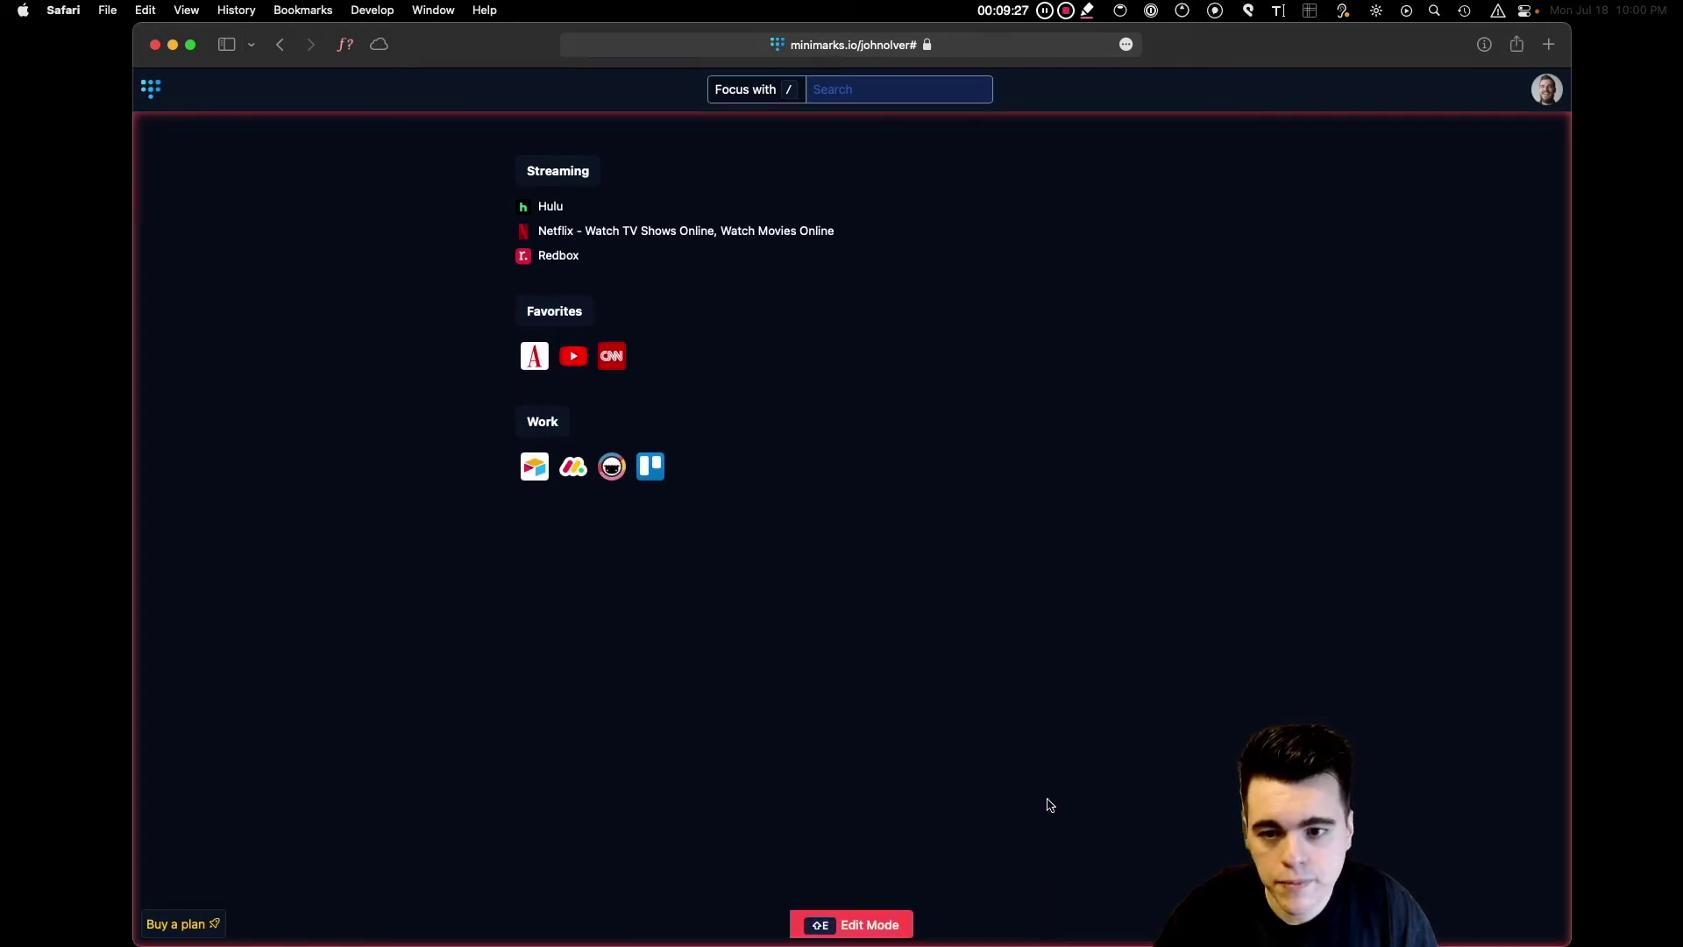
right_click(631, 239)
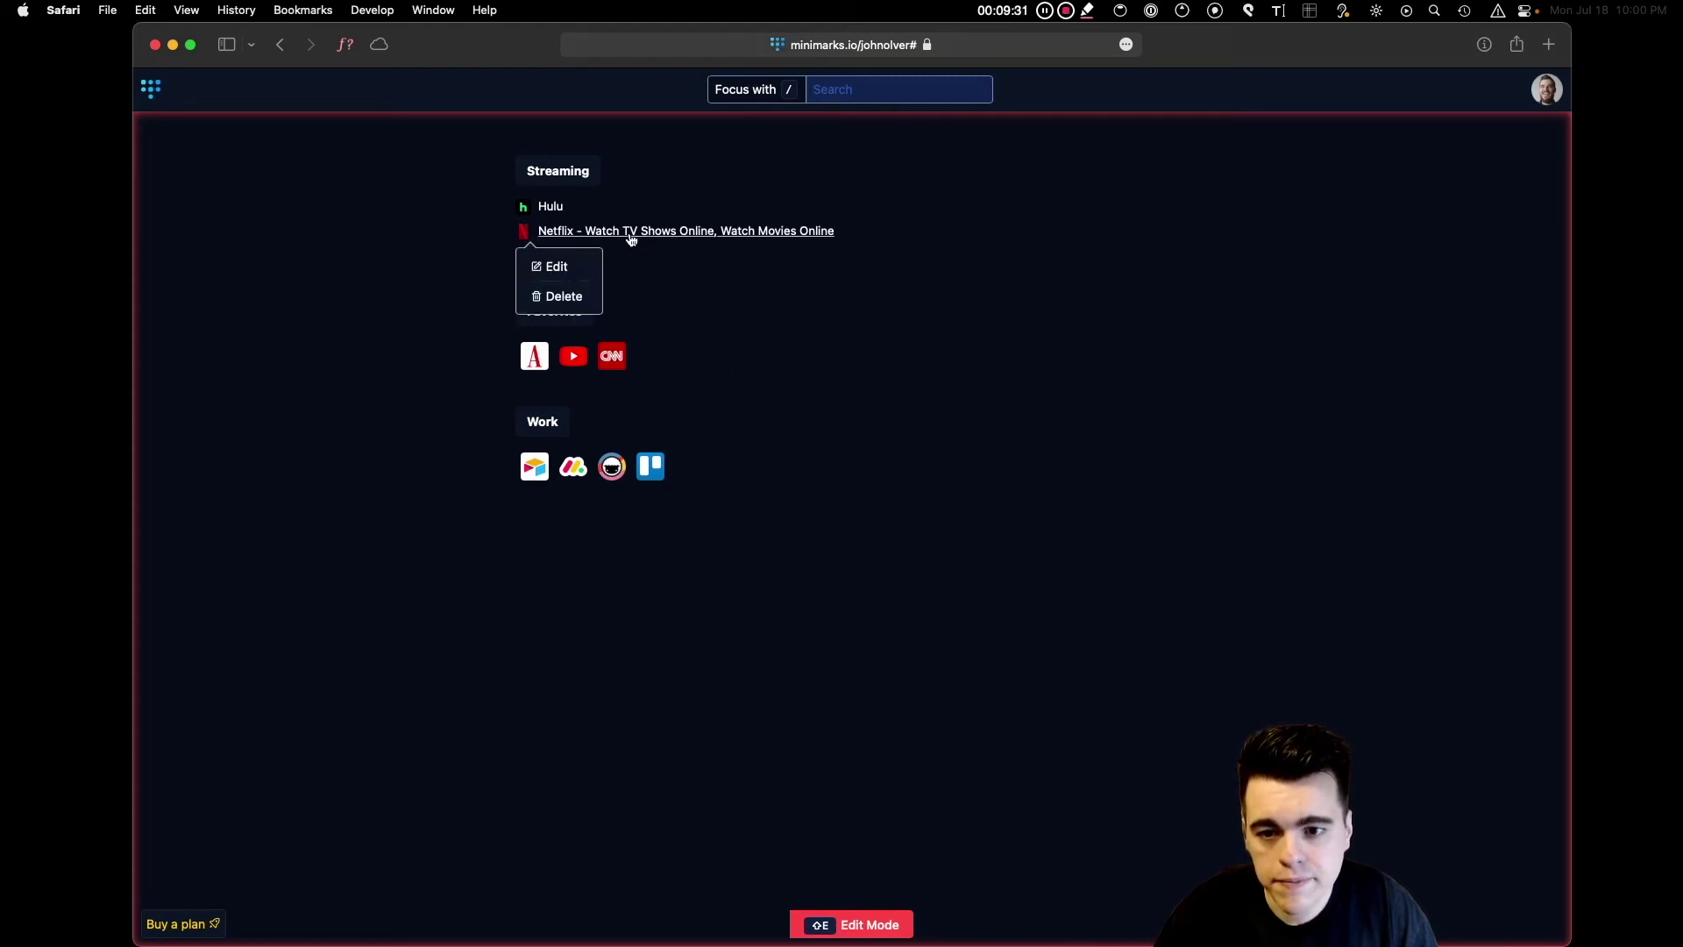
left_click(571, 267)
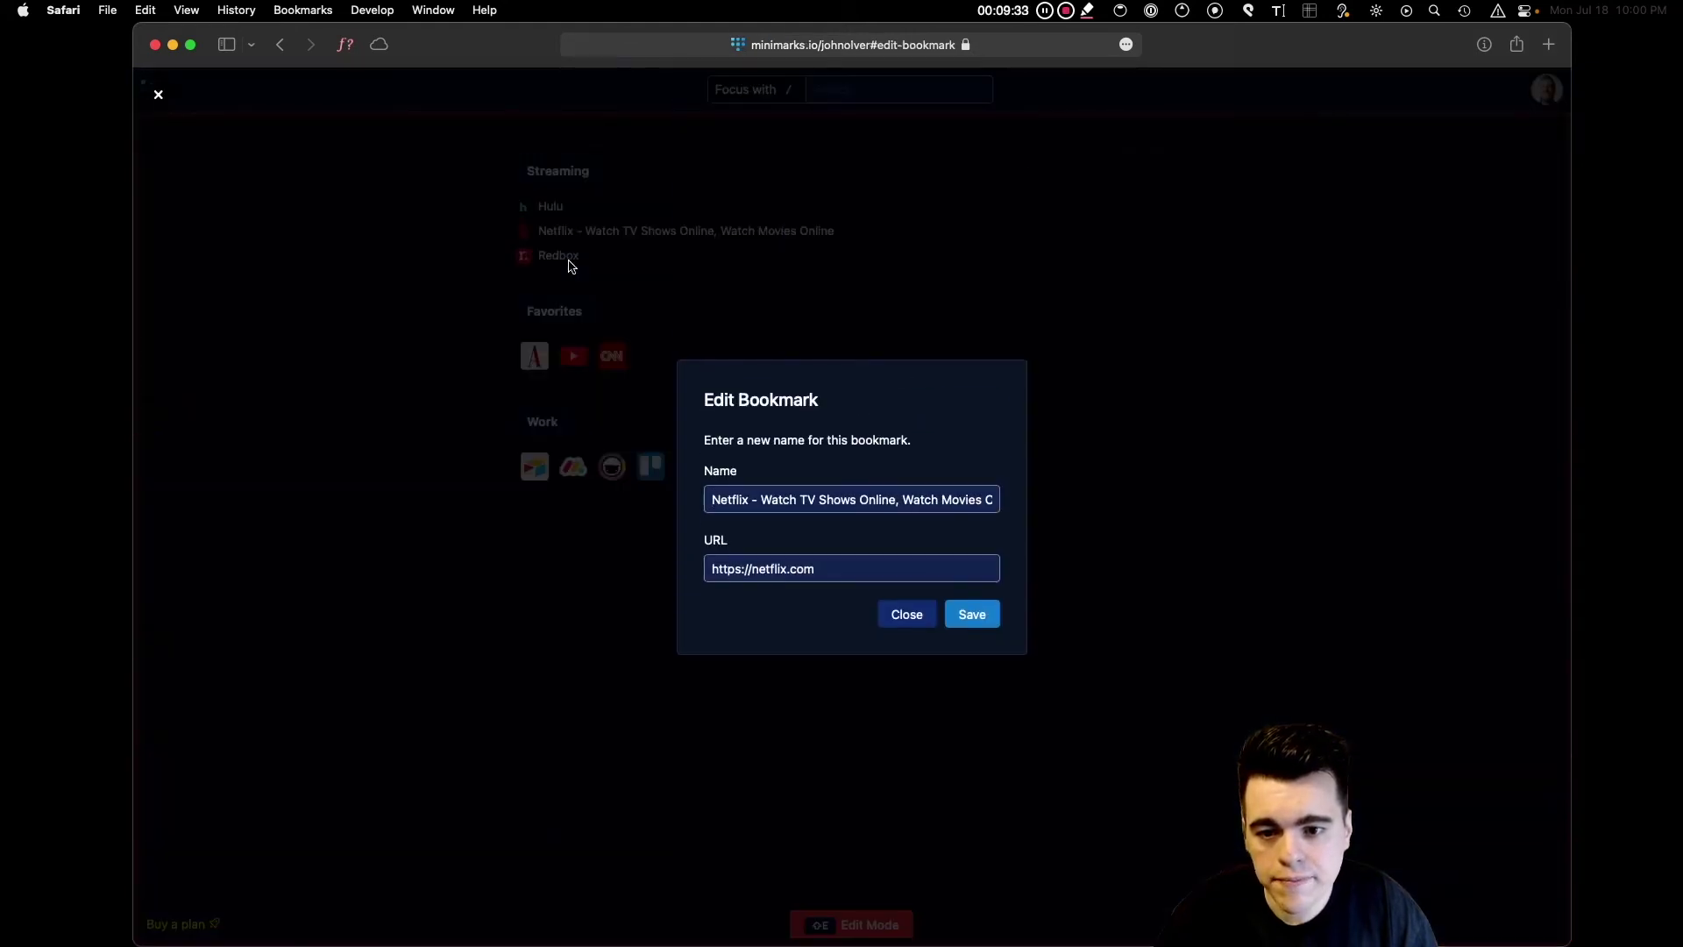
left_click_drag(751, 498, 1060, 513)
key("BackSpace")
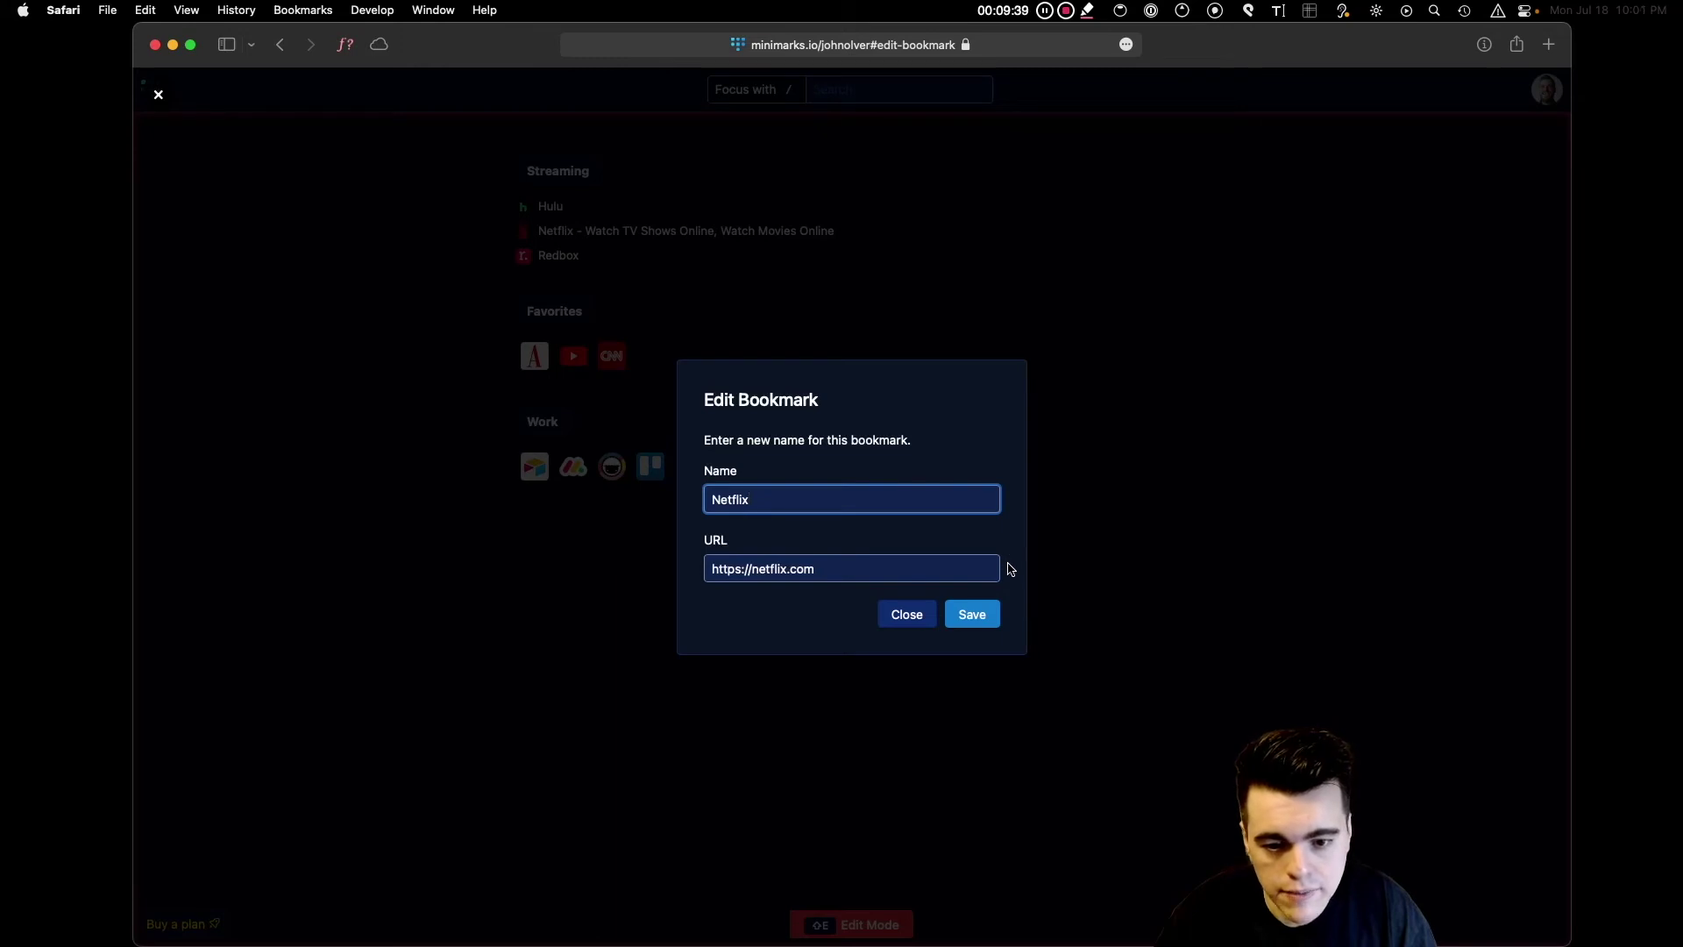
left_click(979, 620)
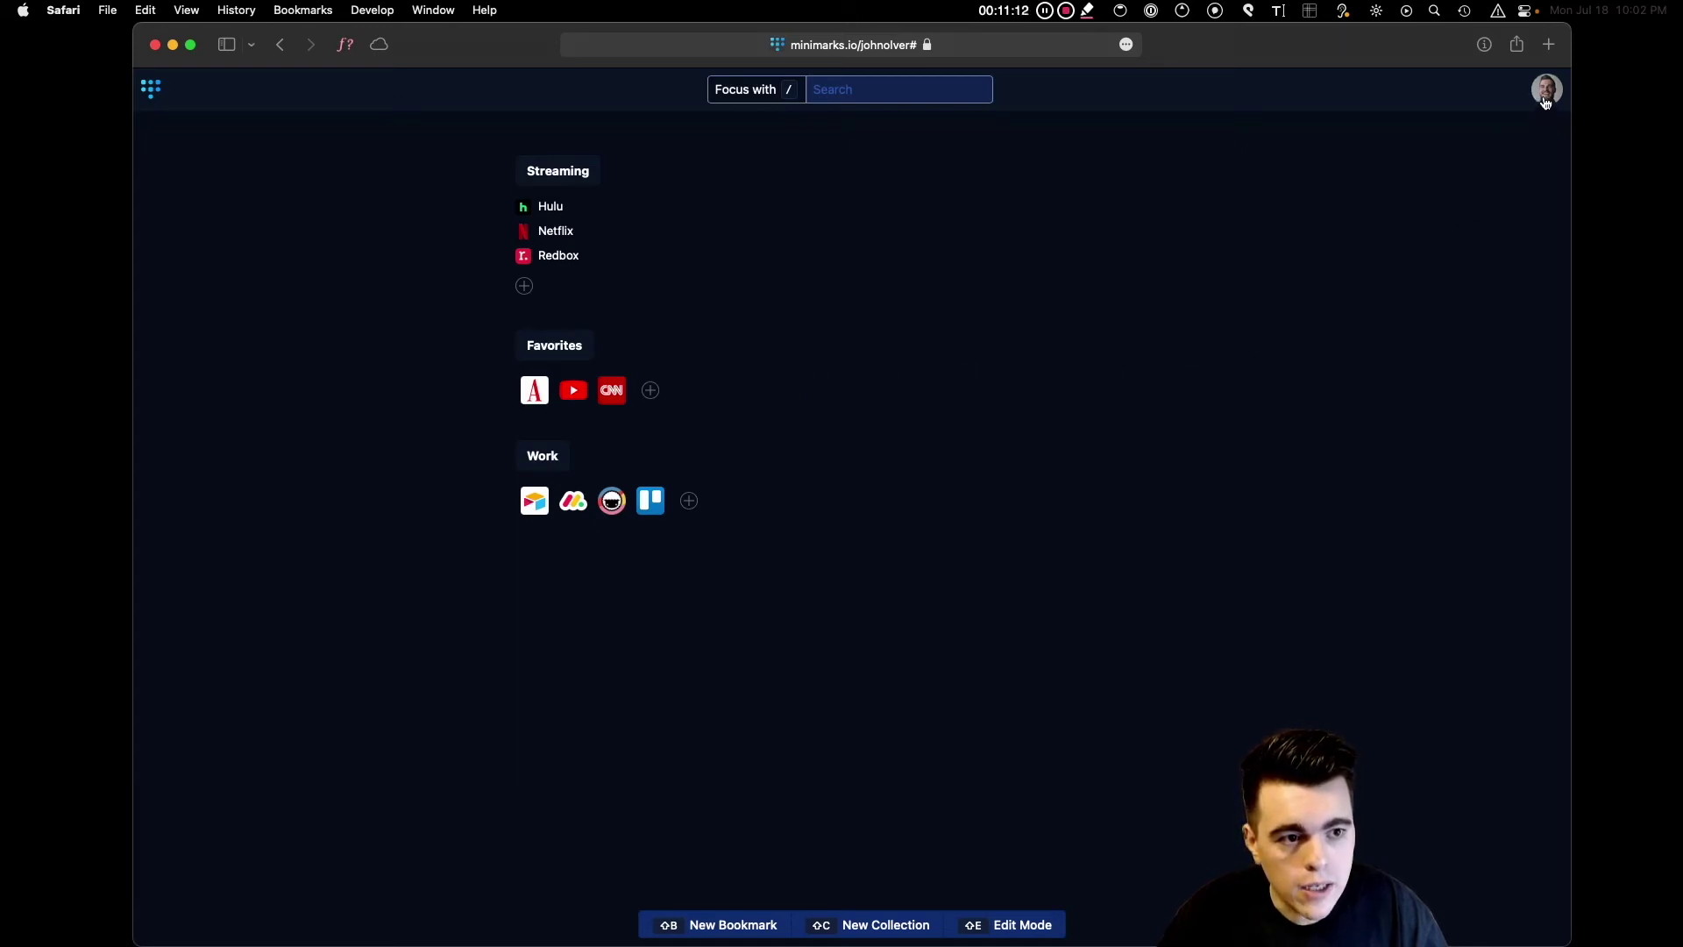
Invite a new team member from the Team dialog by entering their e-mail address and saving.
left_click(1546, 99)
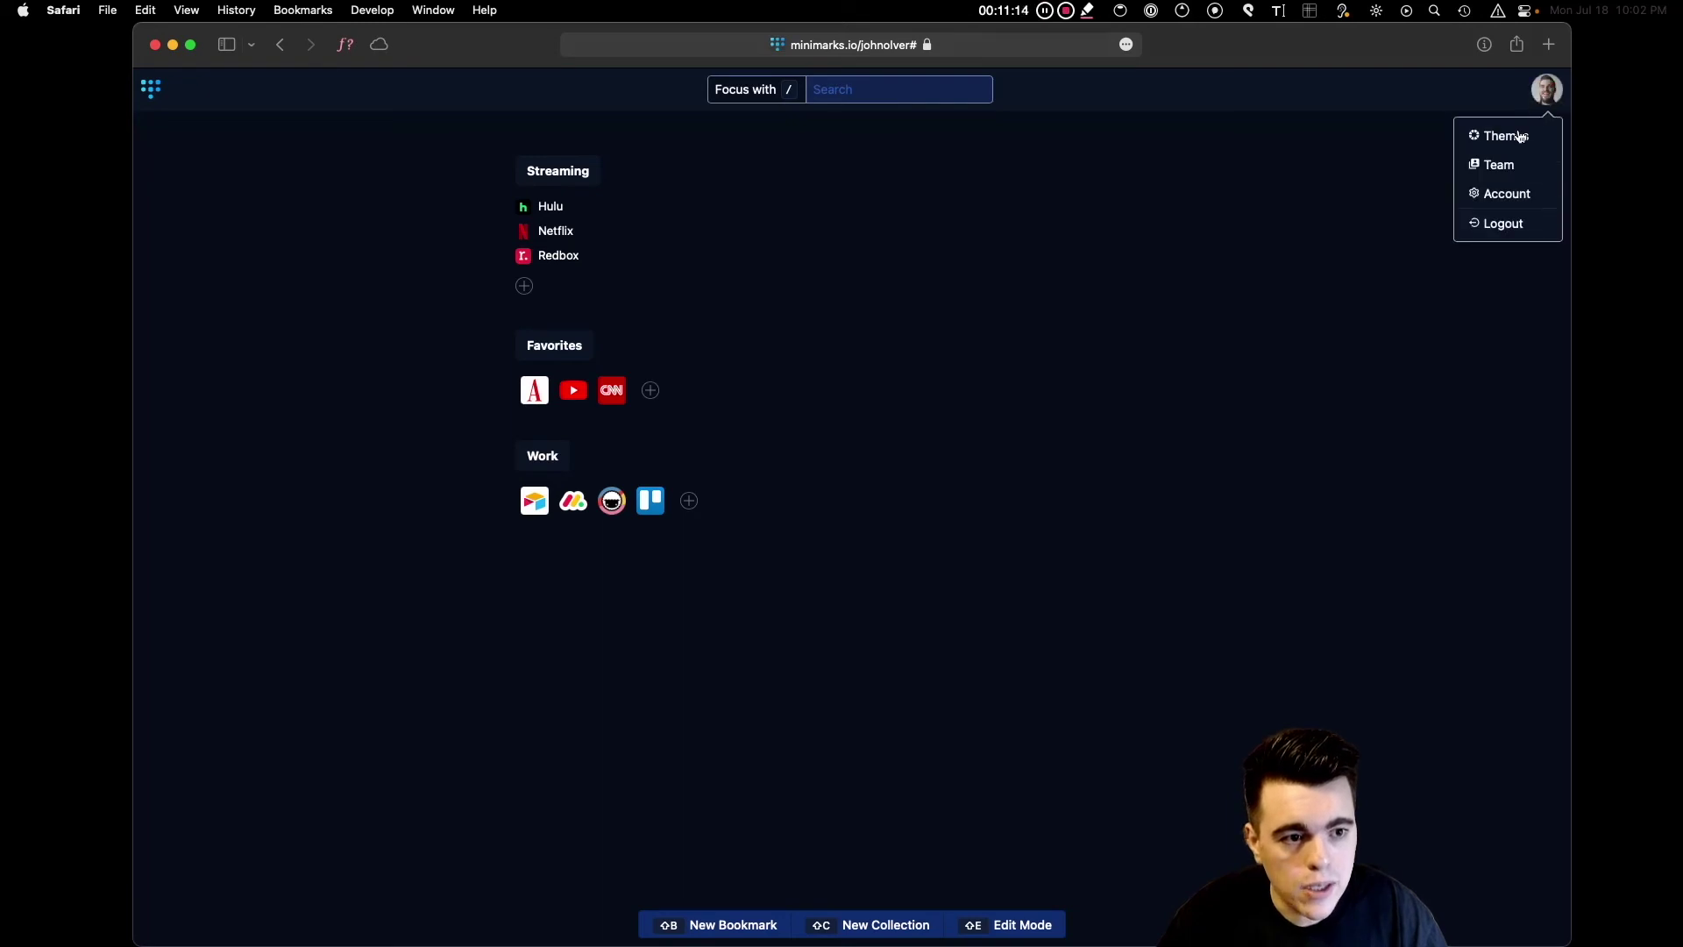
left_click(1497, 166)
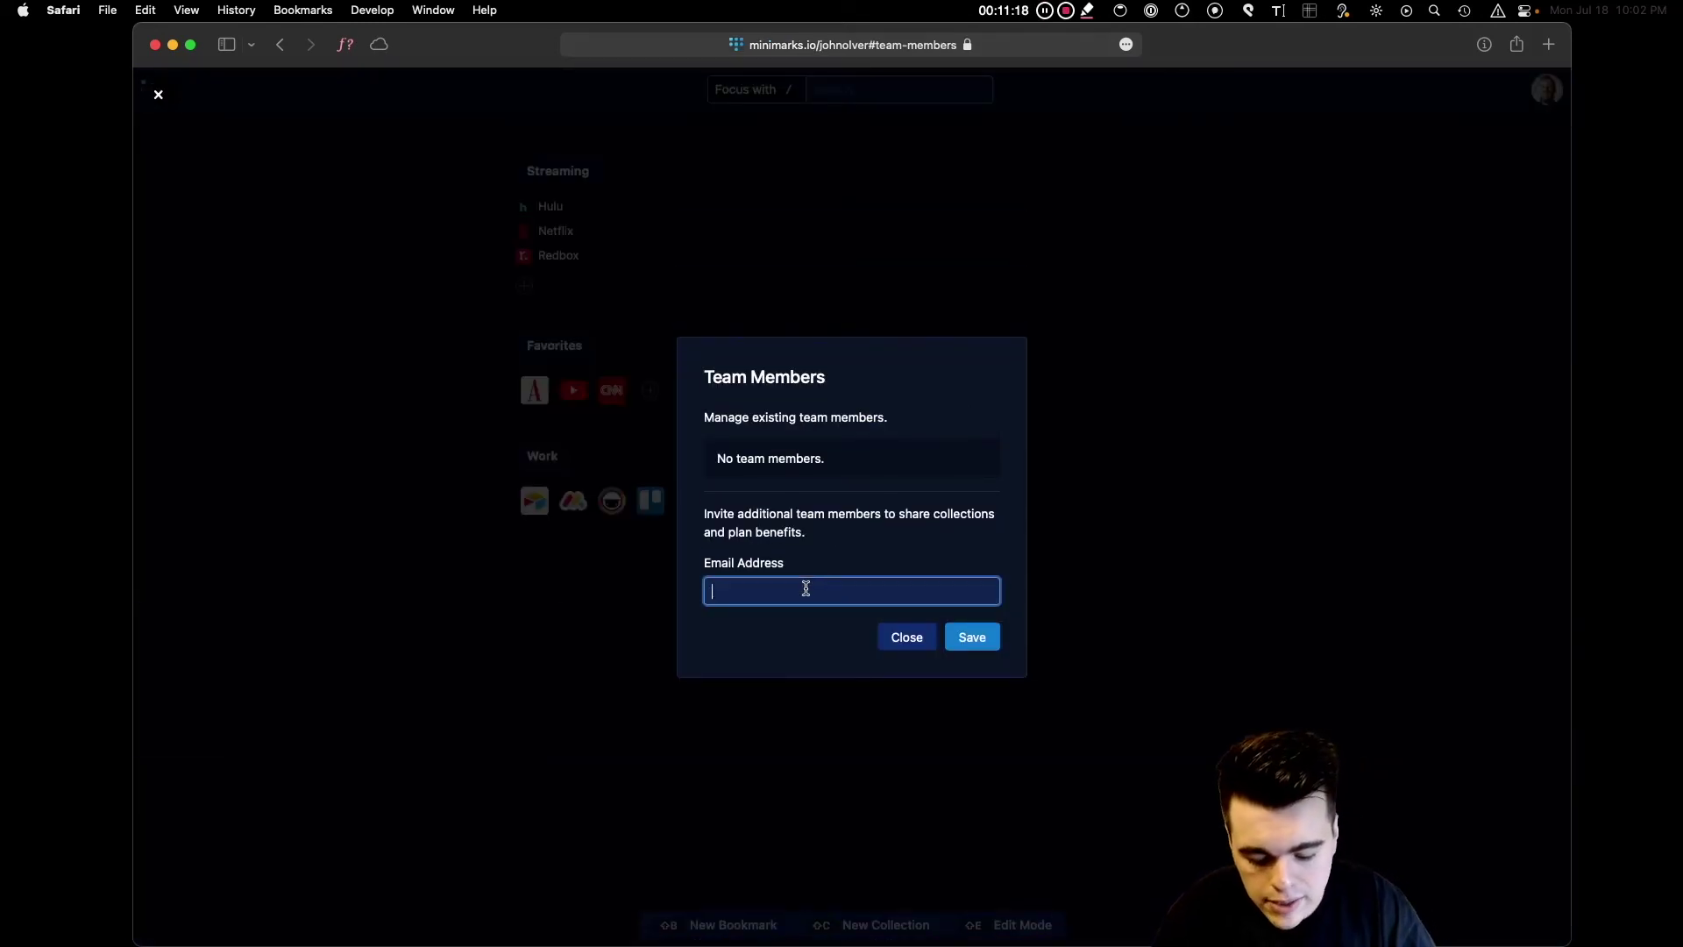
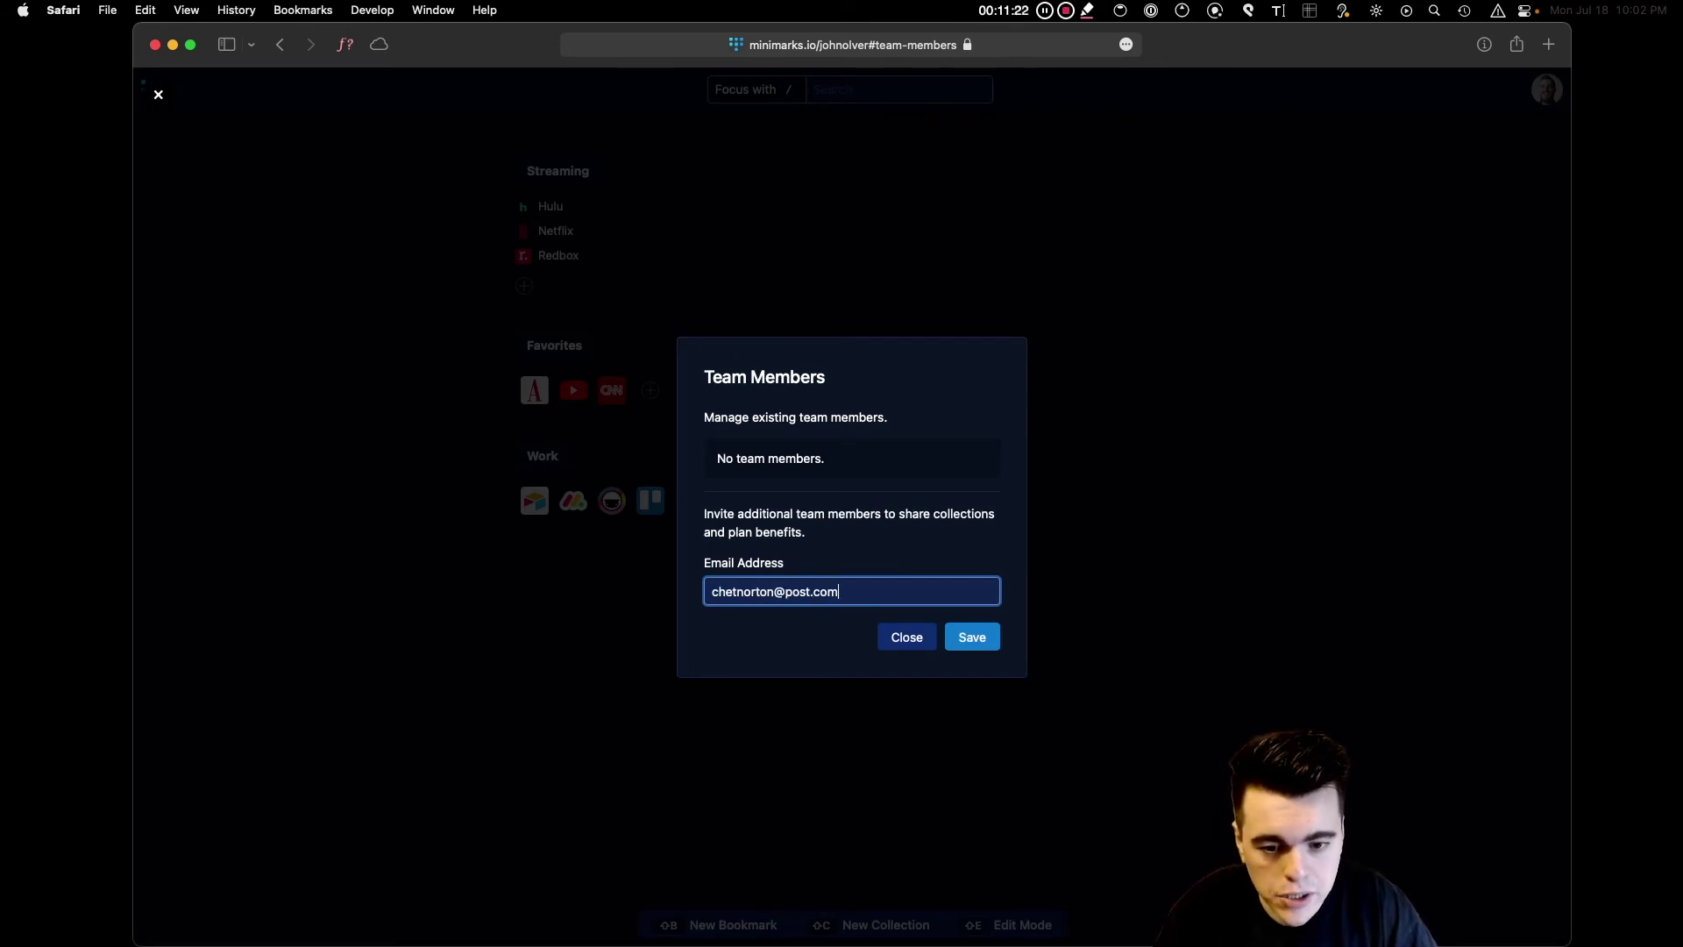
left_click(972, 647)
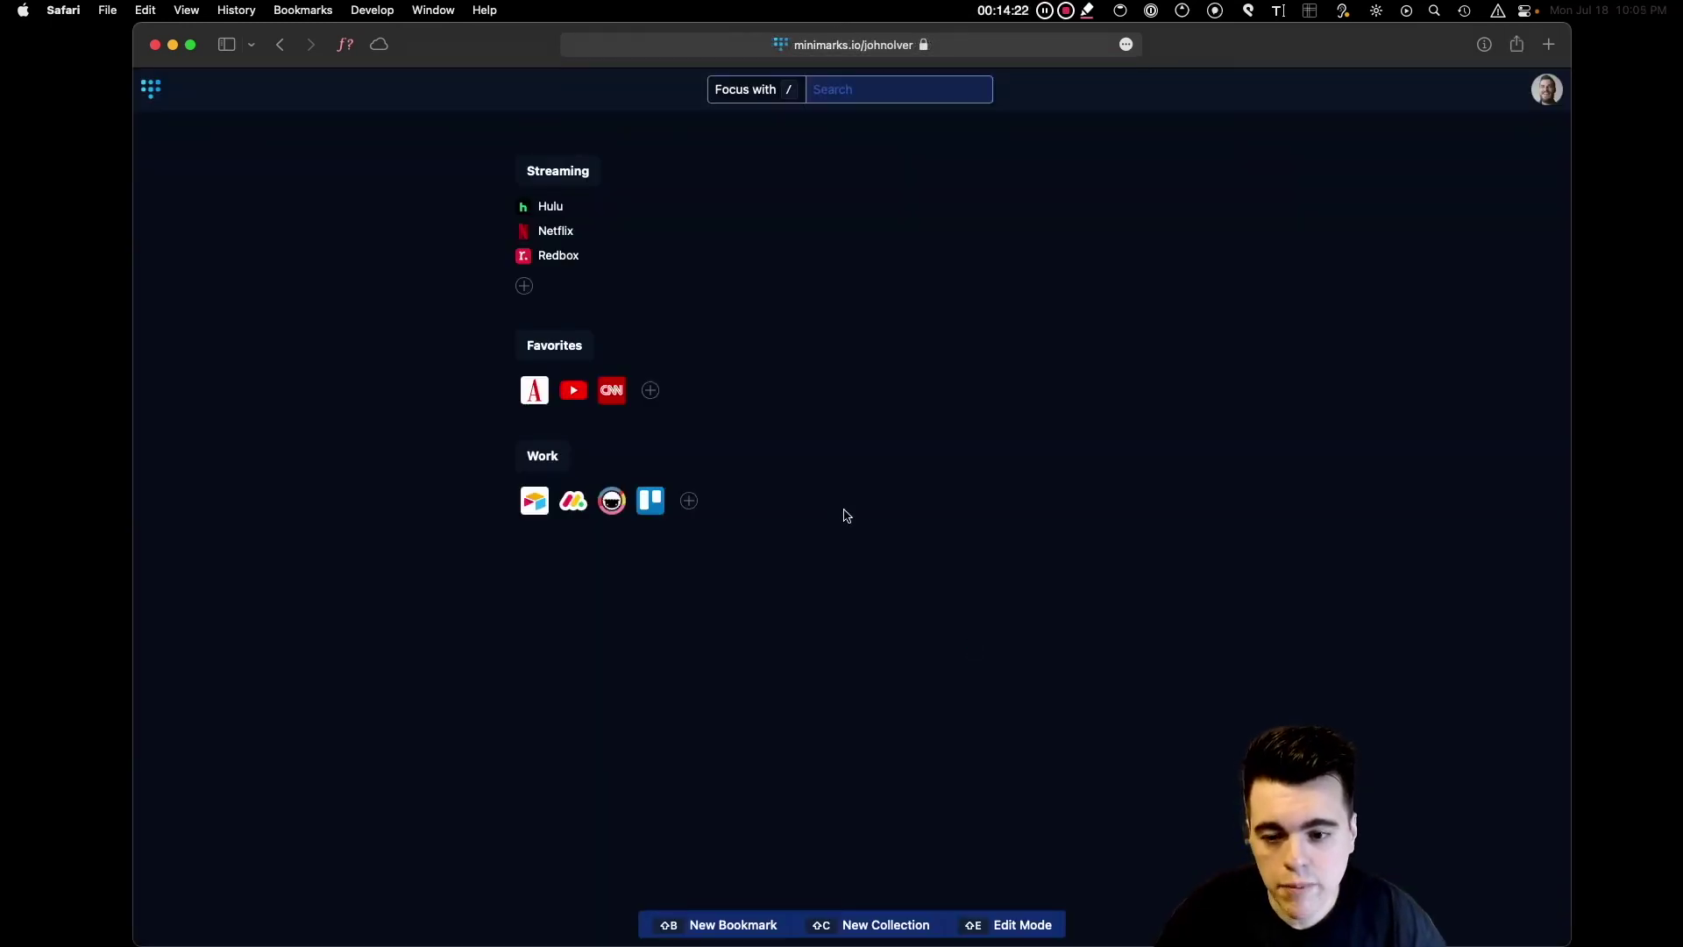
Drag the Work collection above Streaming and Favorites, then share it with the invited team member.
left_click_drag(558, 460, 596, 171)
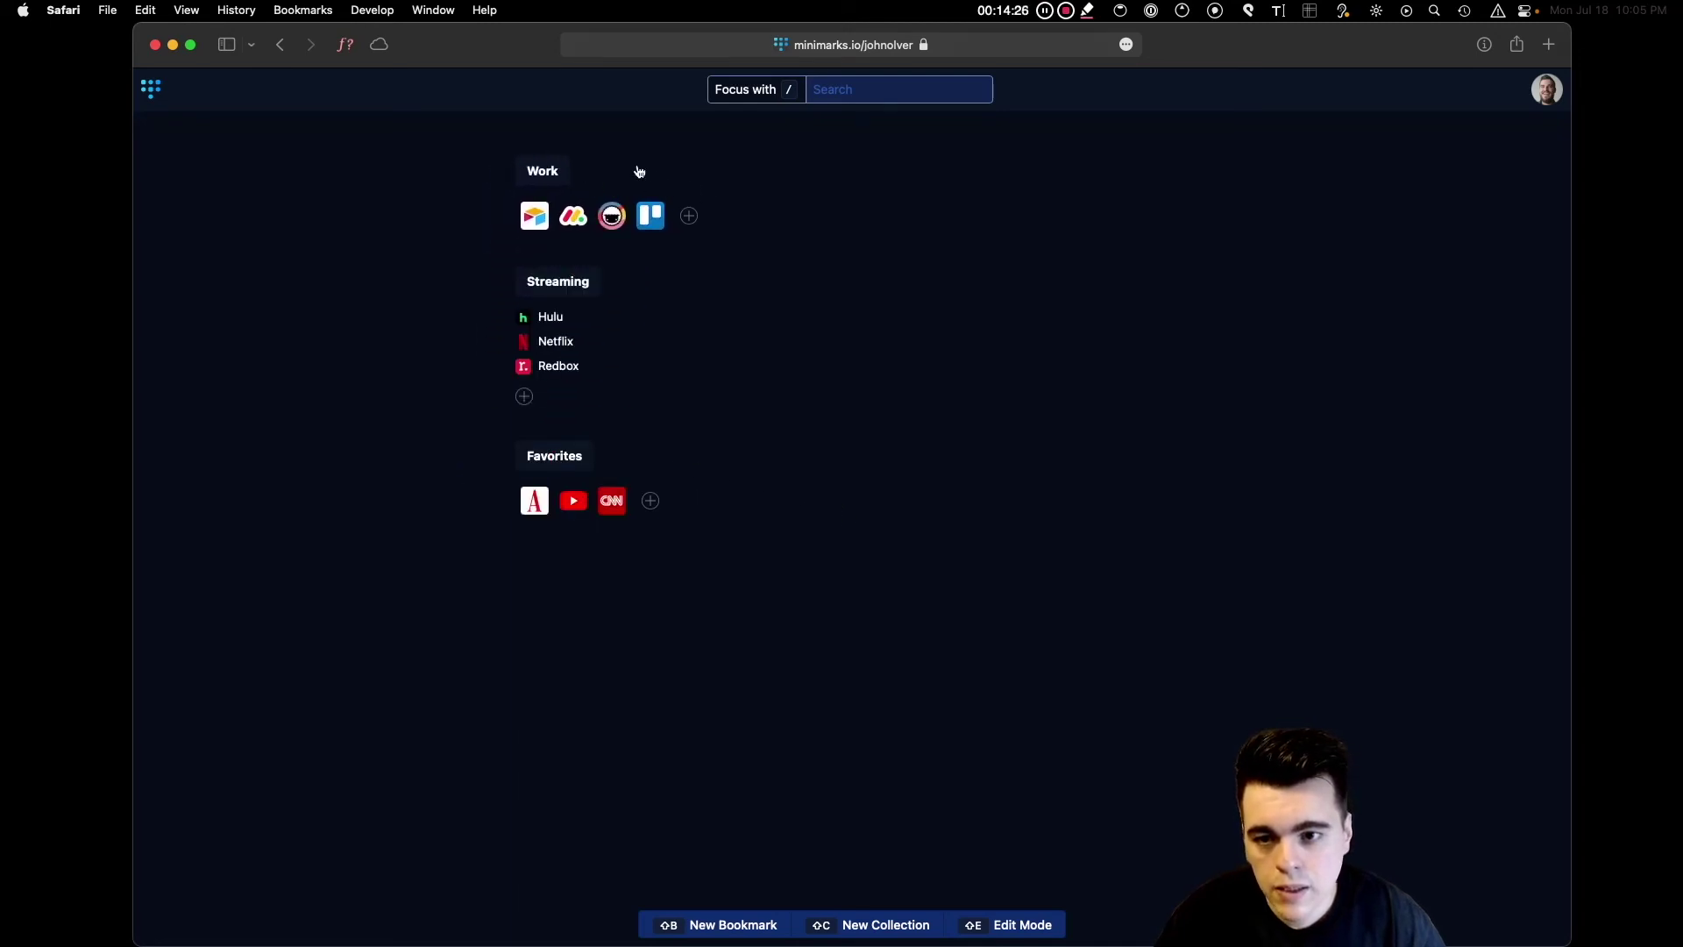
left_click(544, 175)
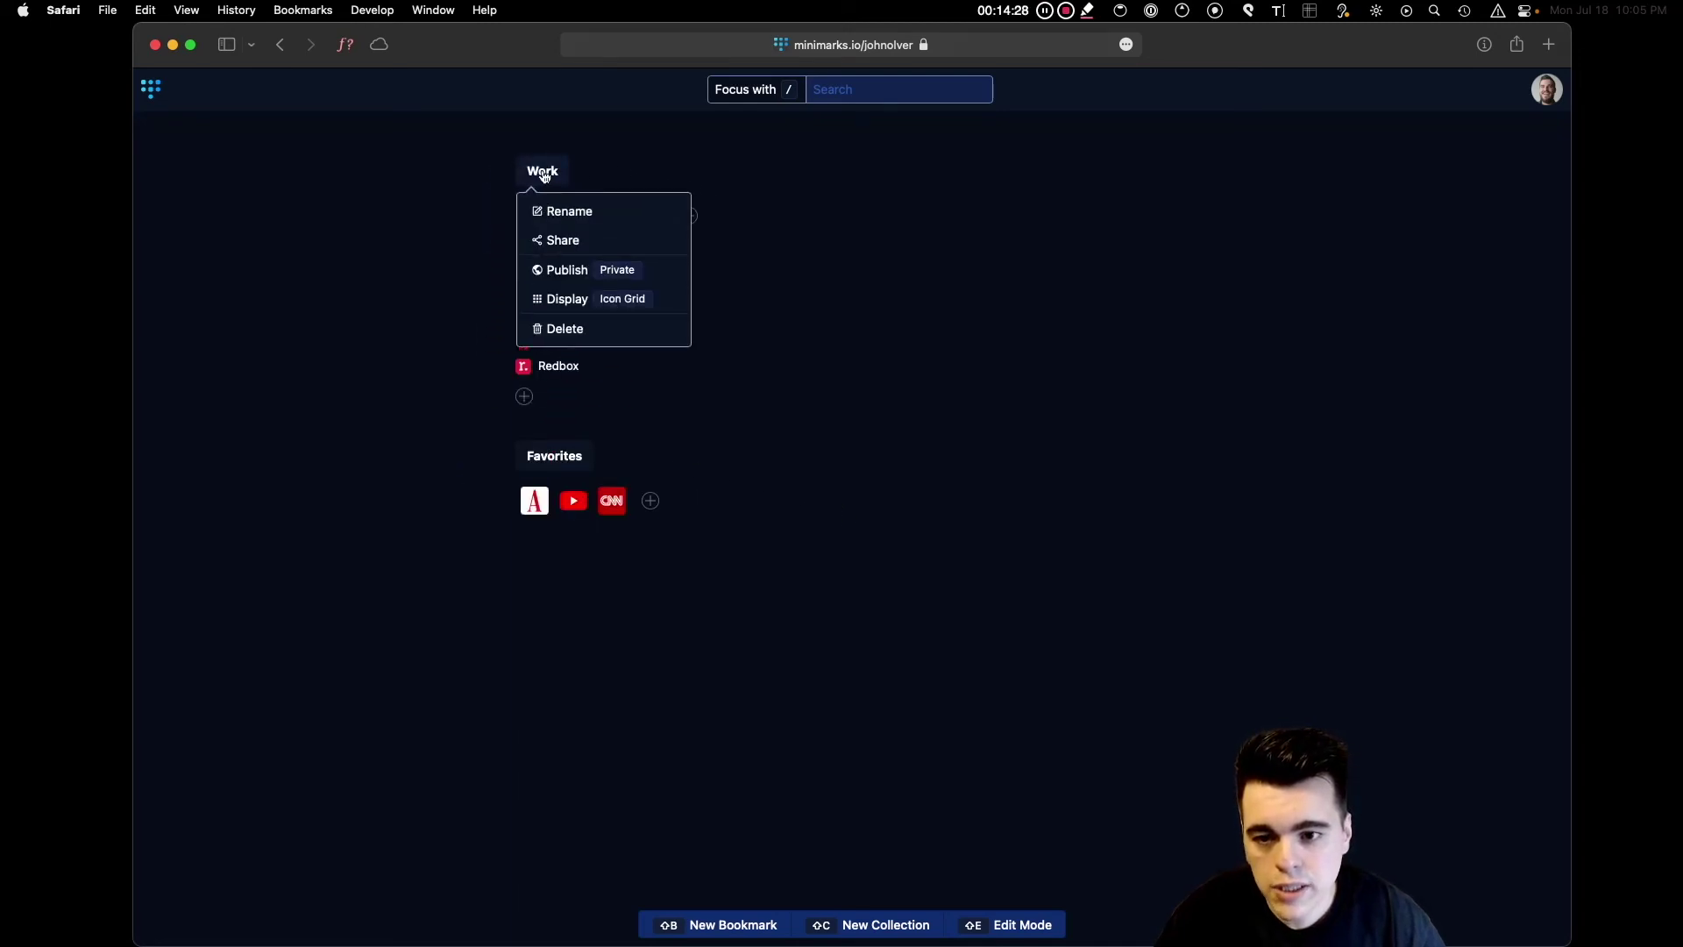
left_click(569, 242)
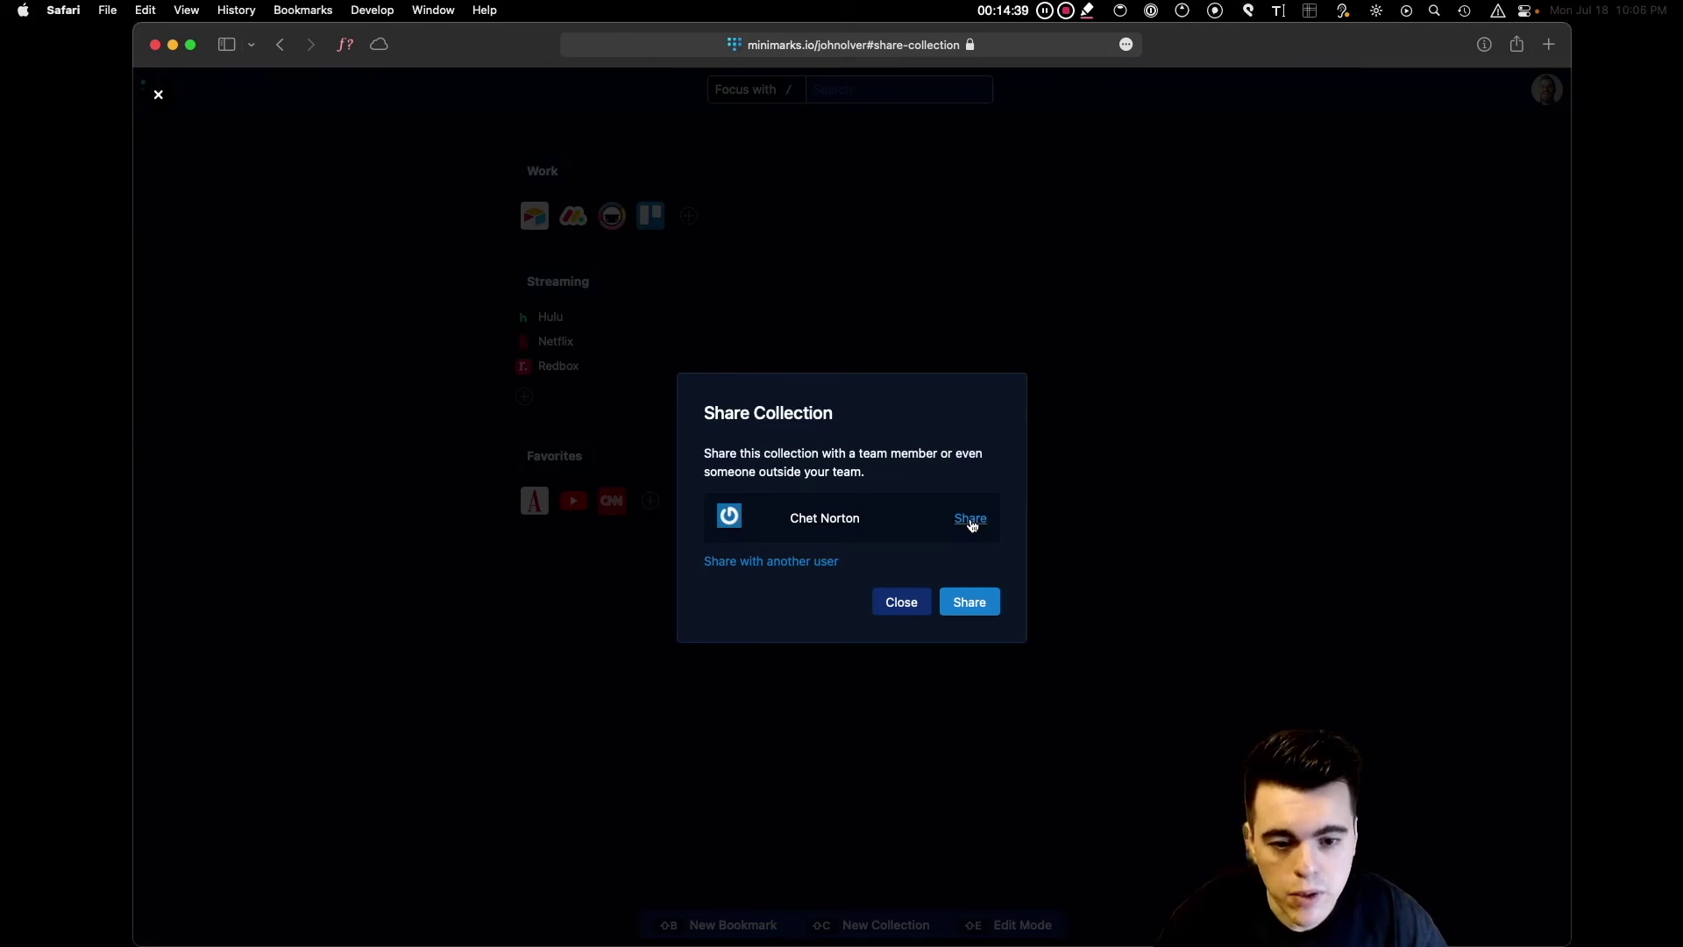
left_click(971, 520)
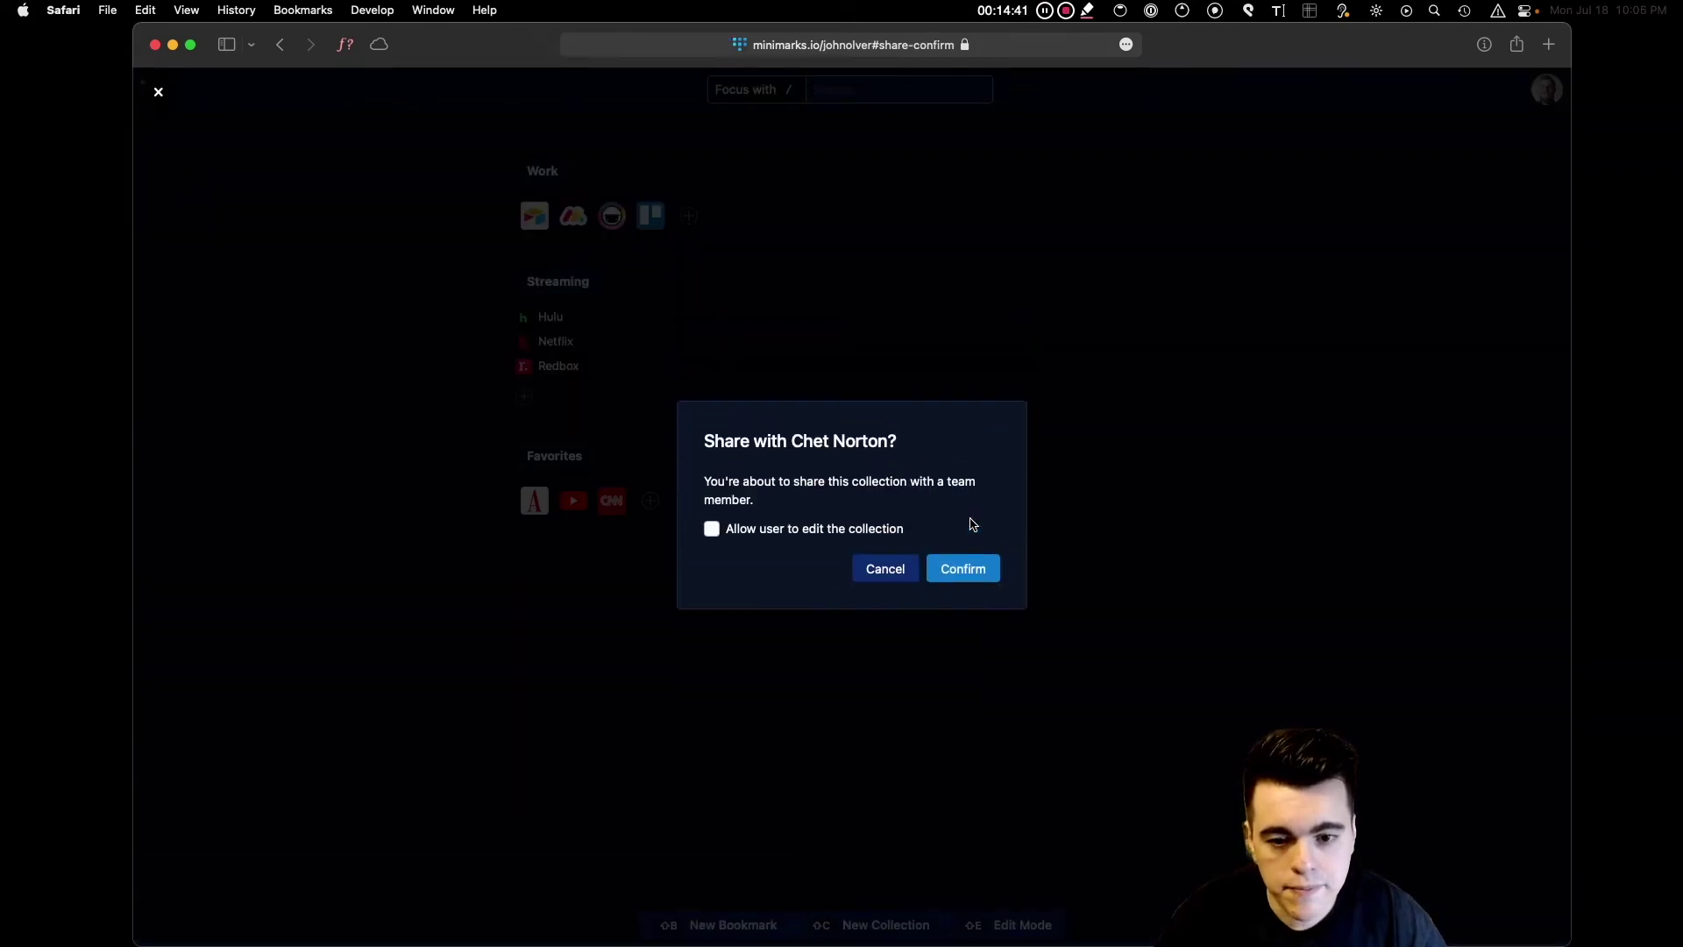
left_click(957, 578)
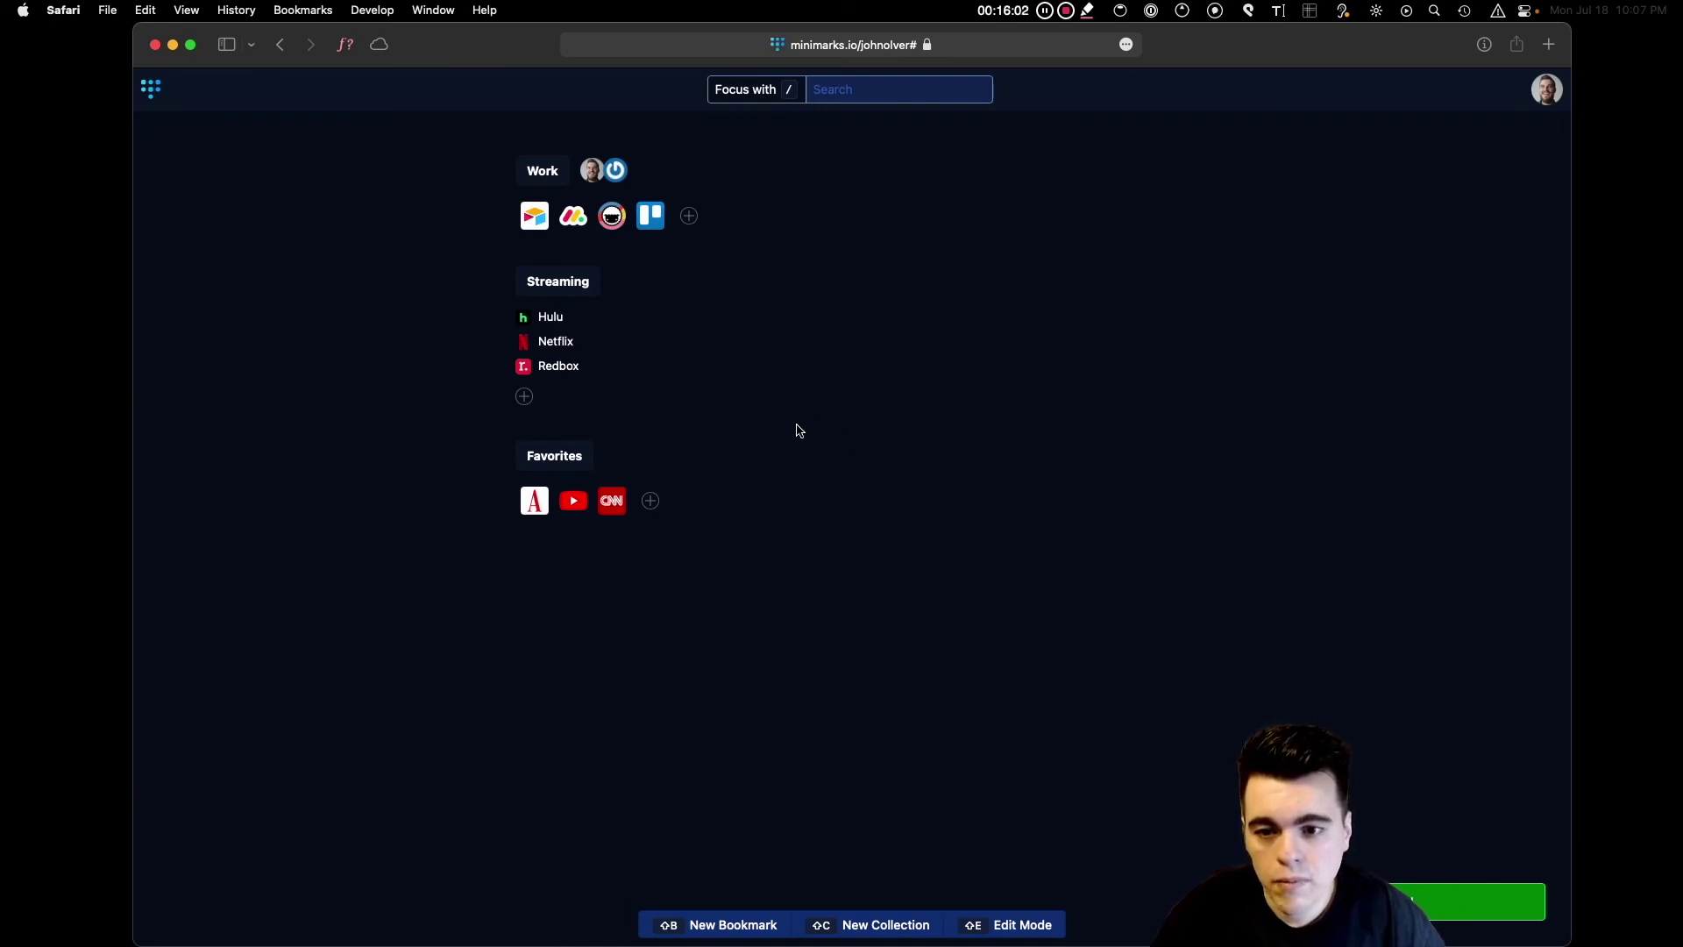
Publish the Streaming collection, switching it from Private to Public.
left_click(550, 289)
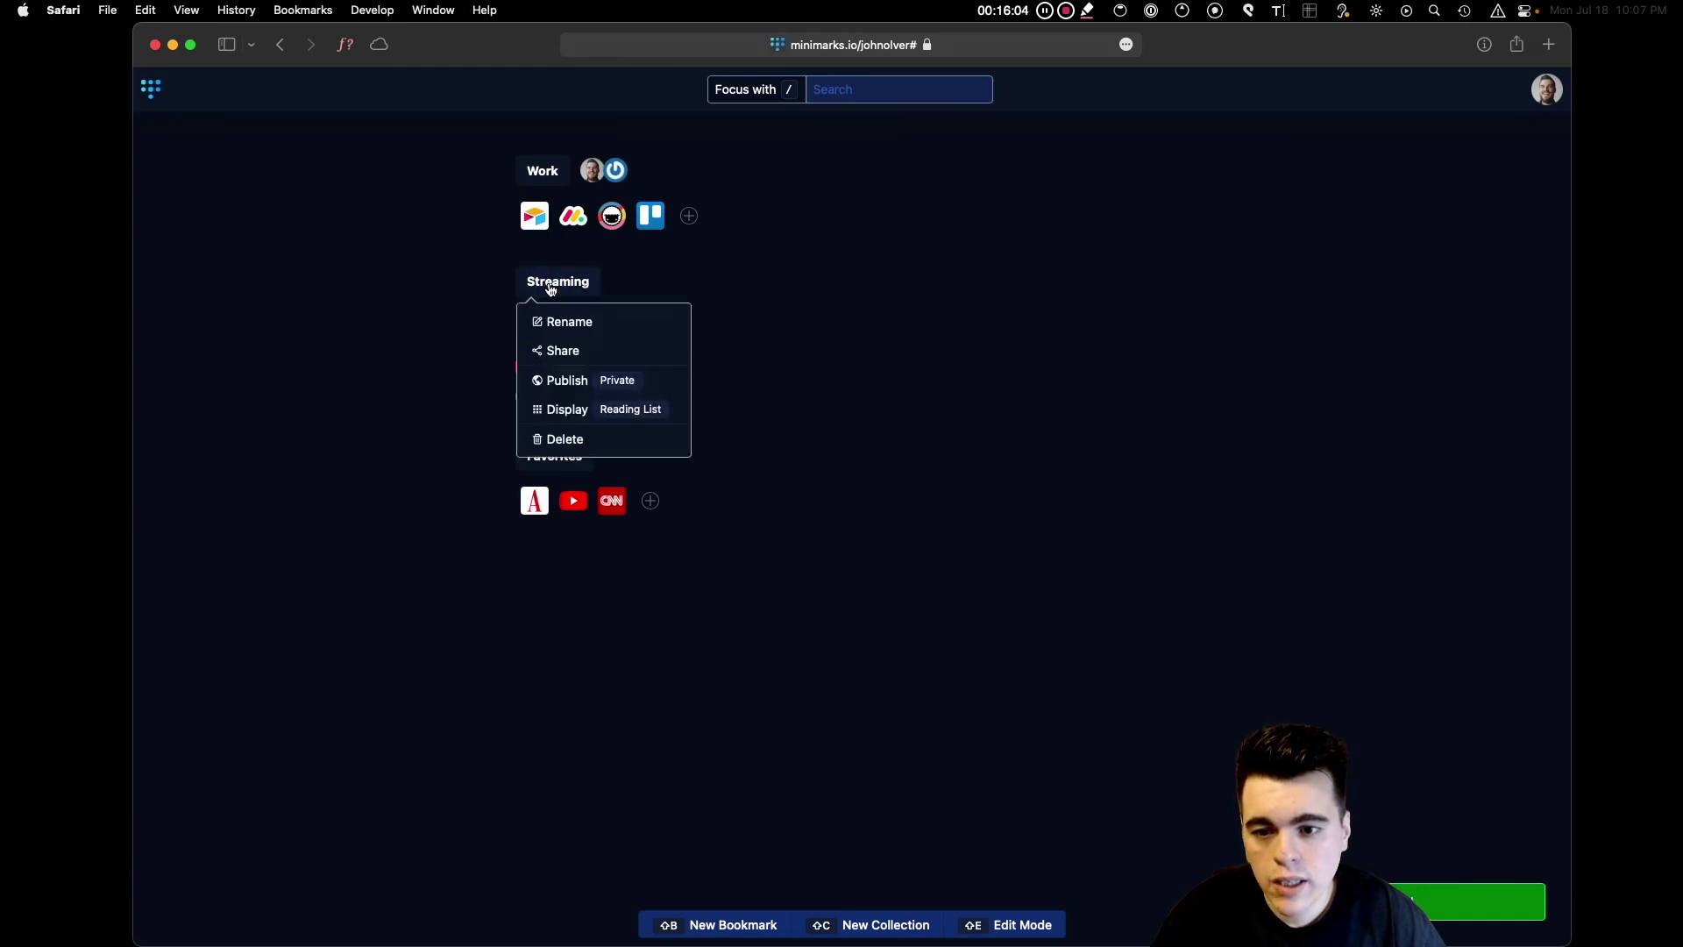
left_click(557, 383)
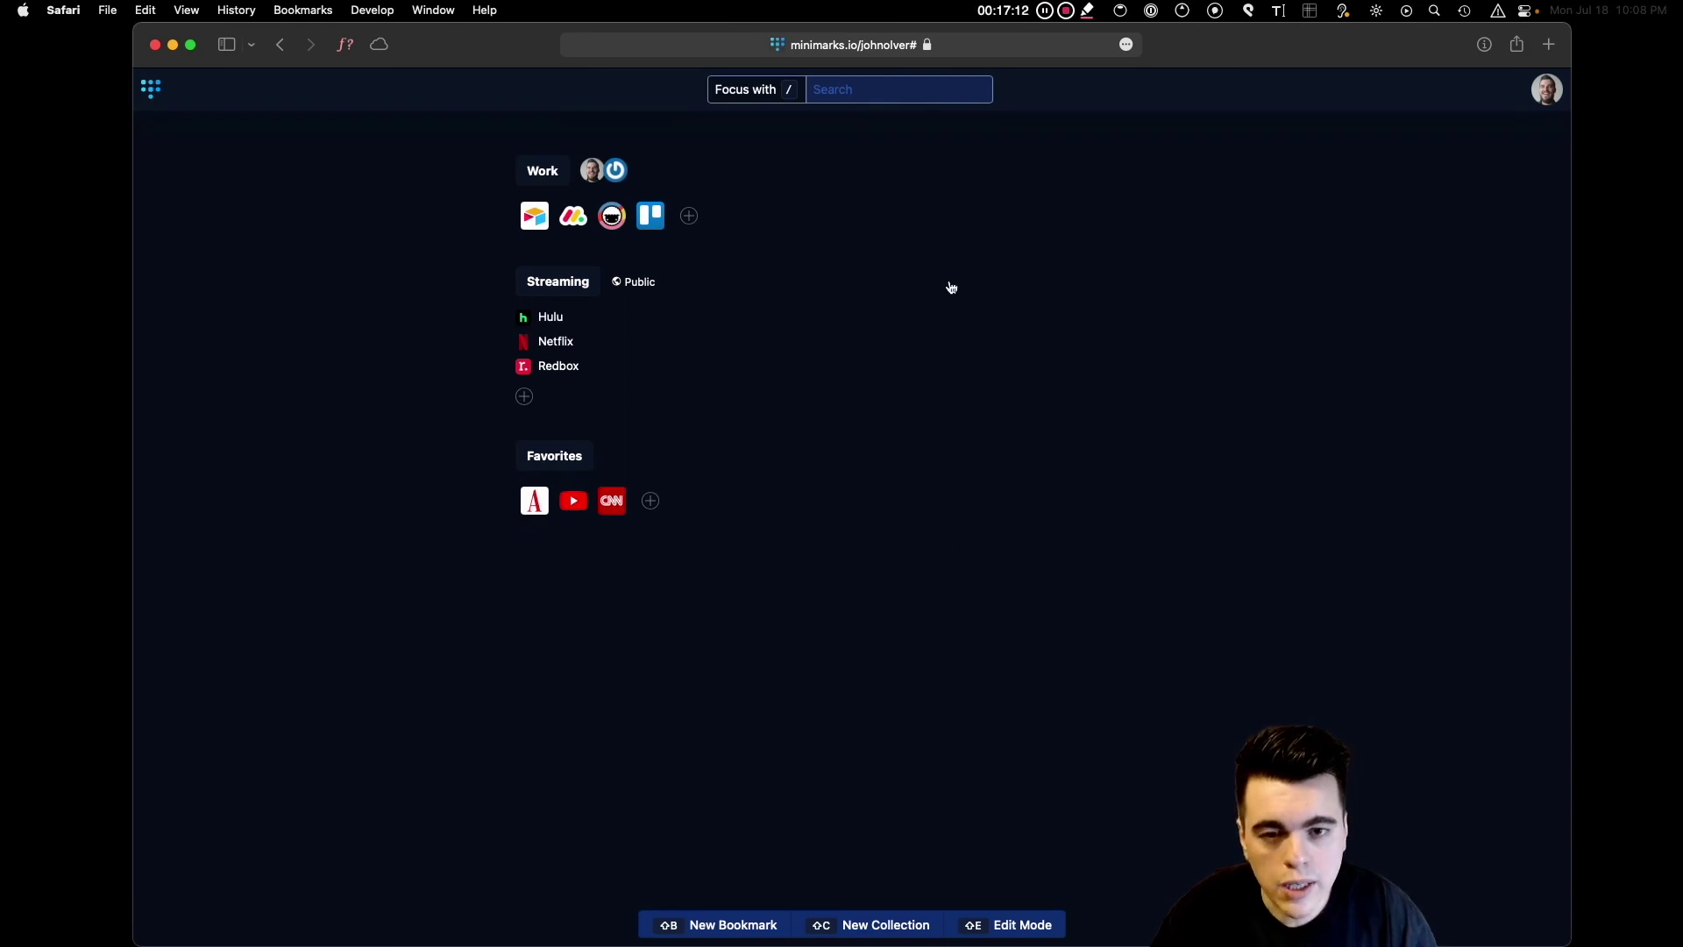
Search the bookmarks for 'netflix', then replace the query with 'atlantic' to leave only The Atlantic.
left_click(864, 82)
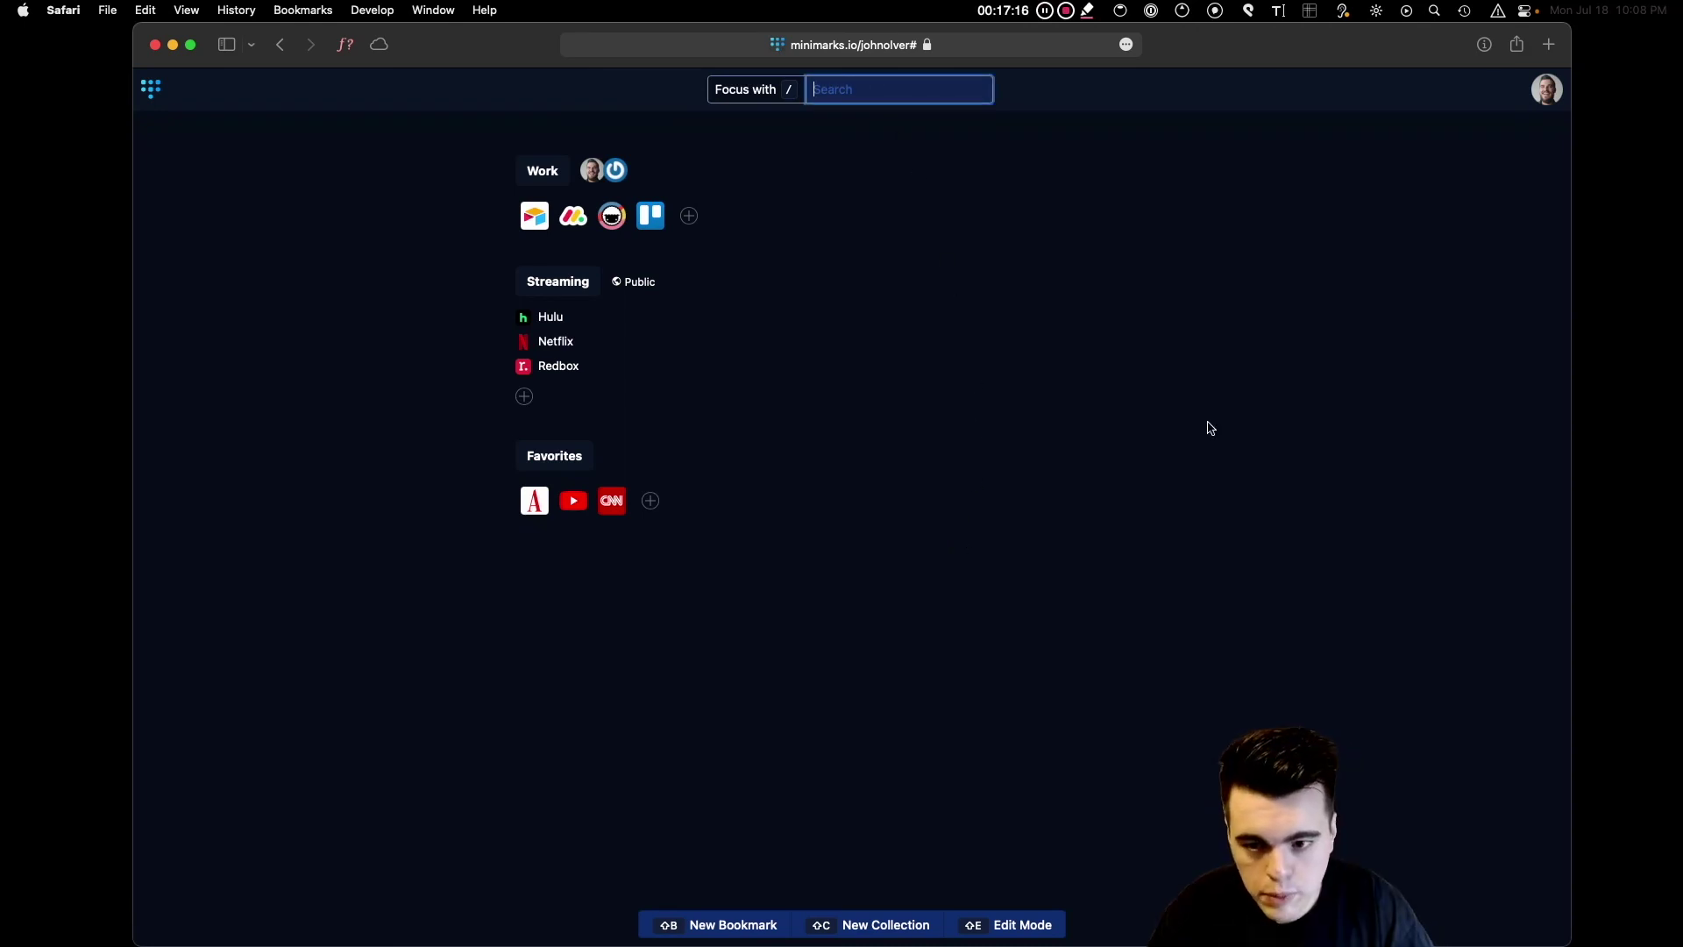
type("netflix")
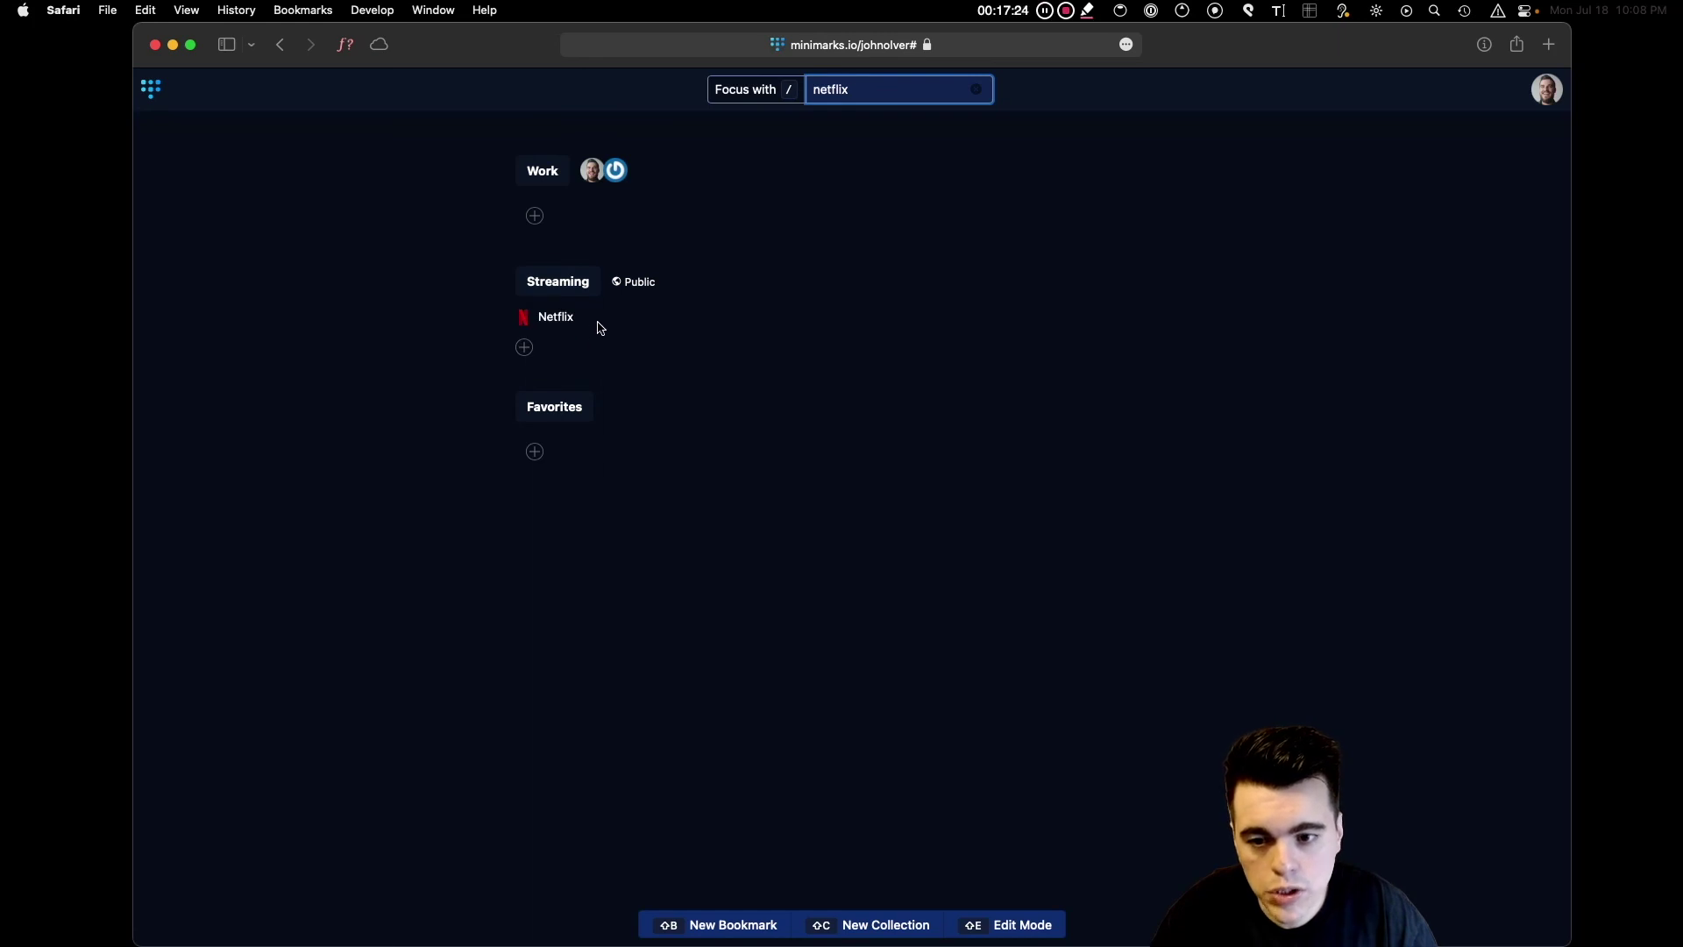
key("super+a")
type("atlant")
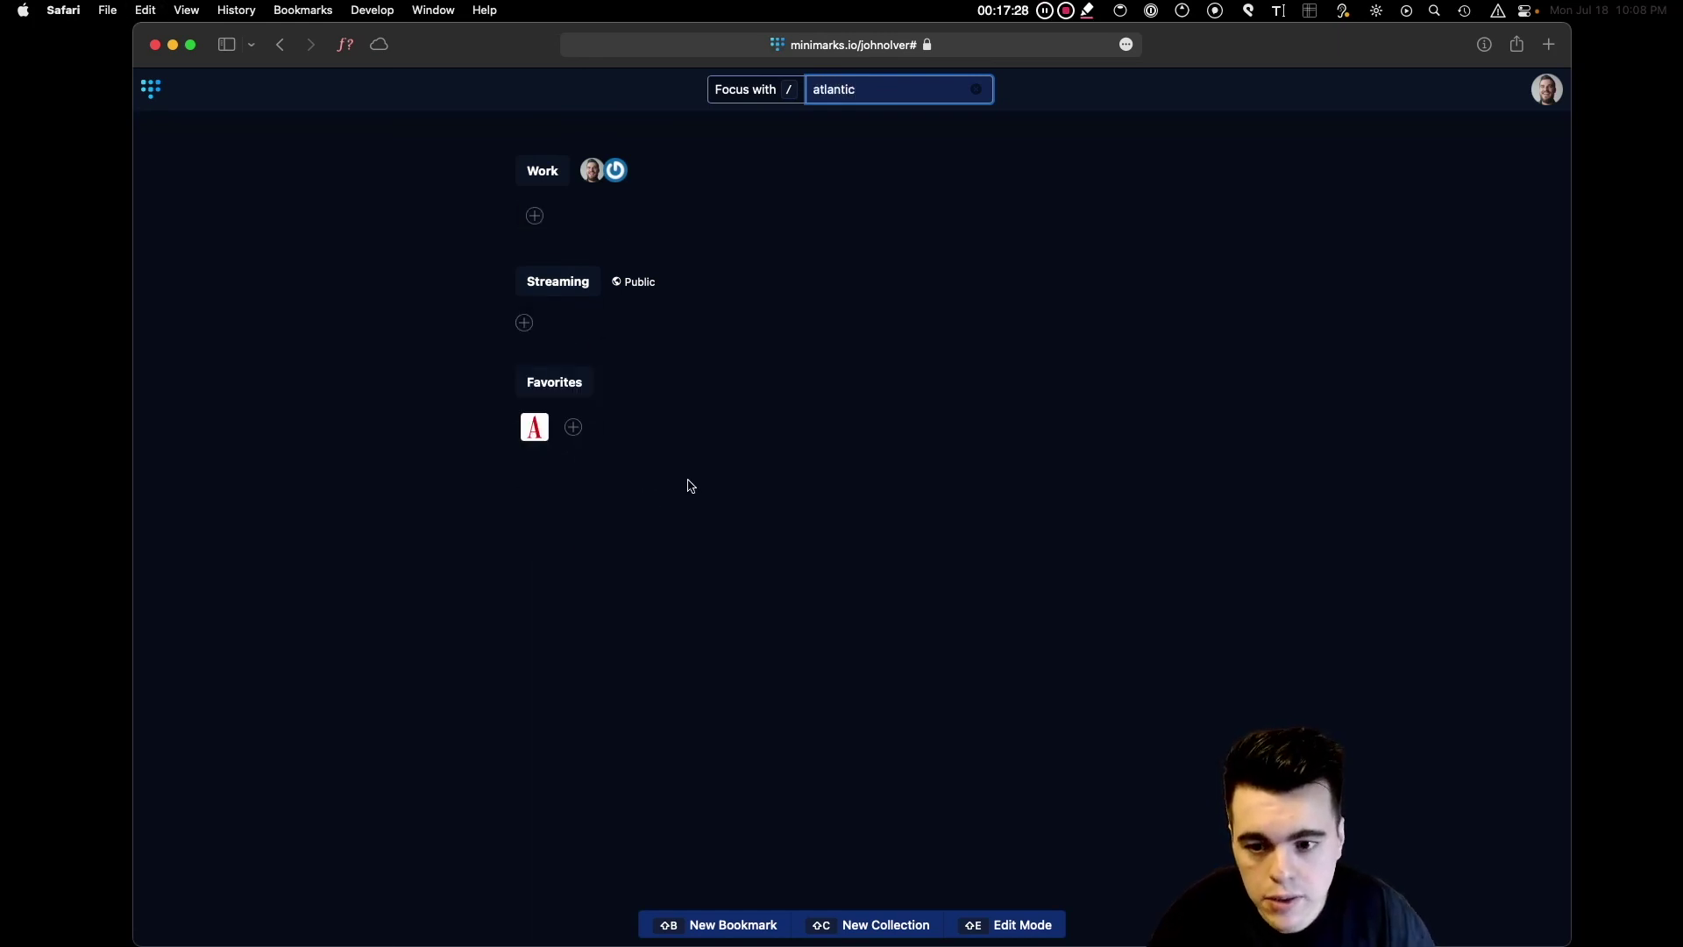